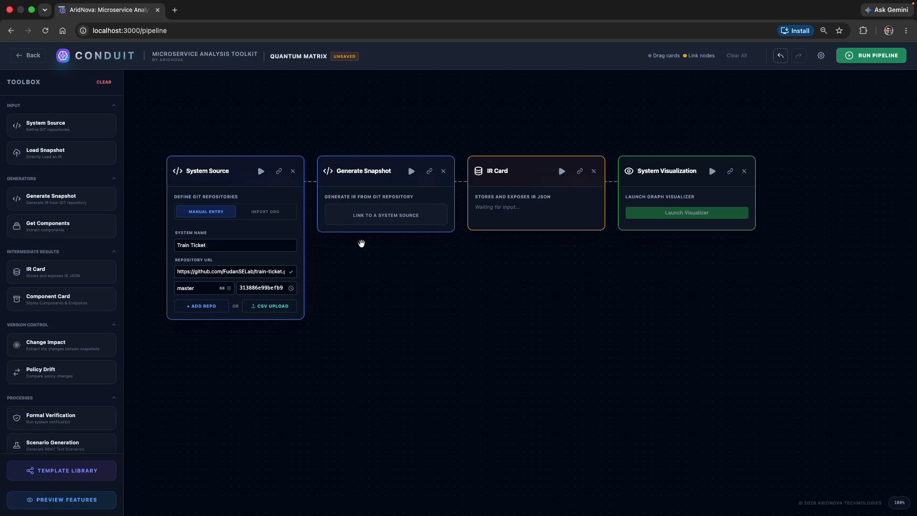
Step: Run the pipeline and open version management for the unversioned IR Card
left_click(867, 60)
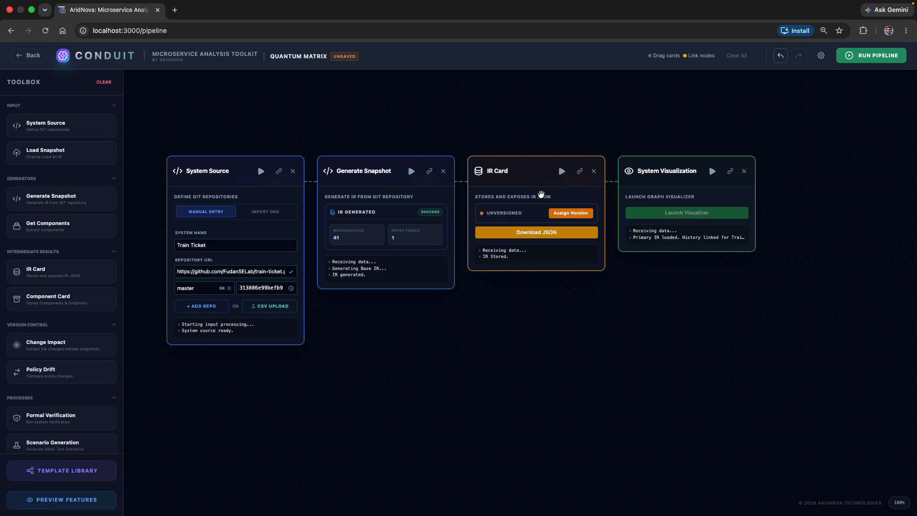
left_click(571, 214)
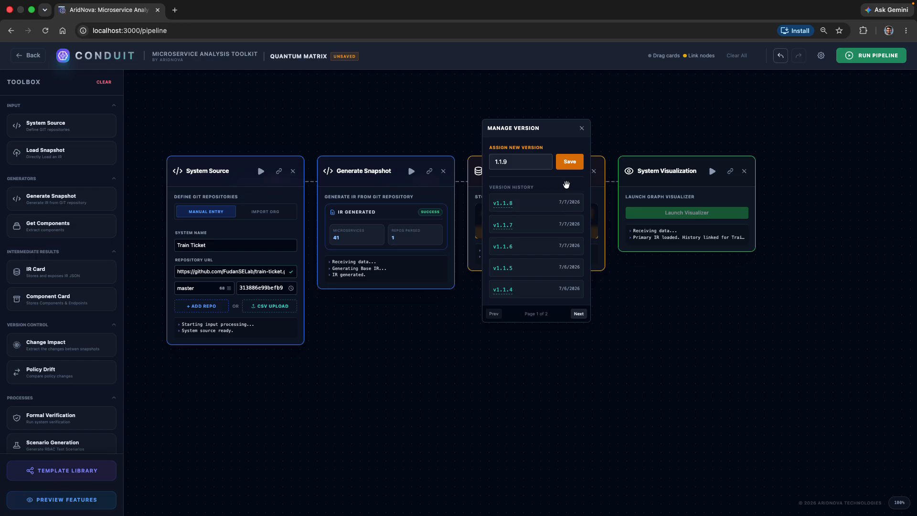
left_click(544, 163)
left_click(550, 141)
mouse_move(507, 200)
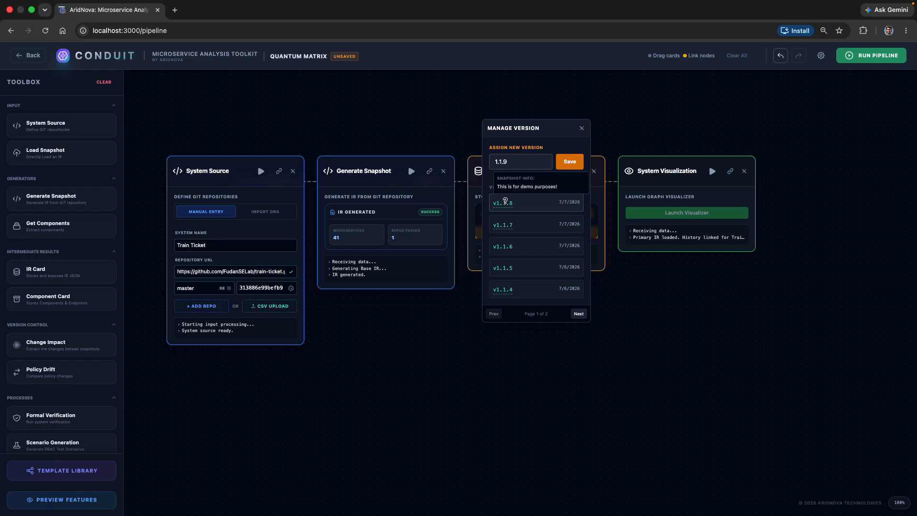
Step: Enter 1.1.9 as the IR Card's new version and save it
left_click(514, 164)
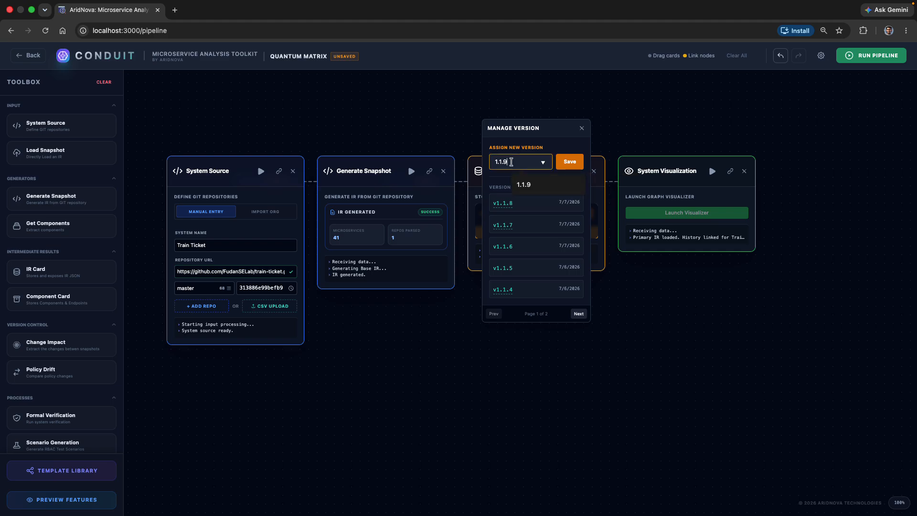
key("BackSpace")
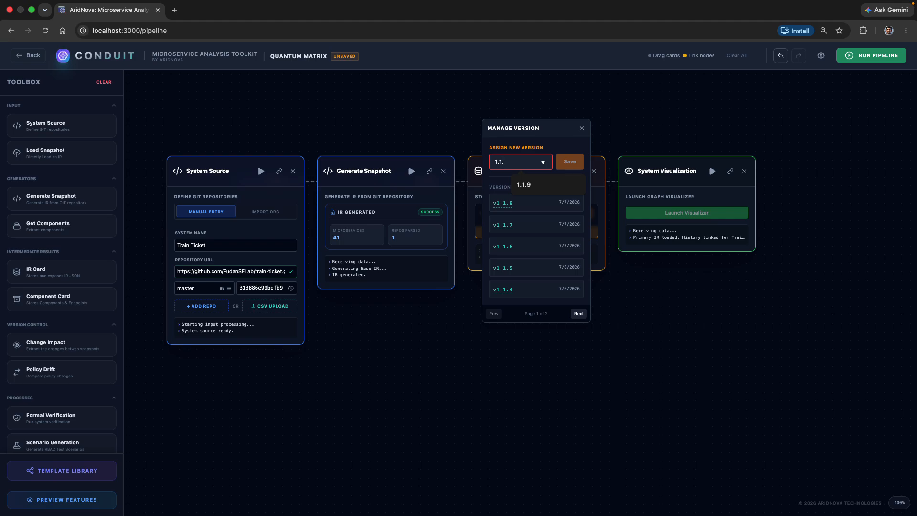
type("0")
type(".")
key("BackSpace")
key("BackSpace")
key("BackSpace")
type("9")
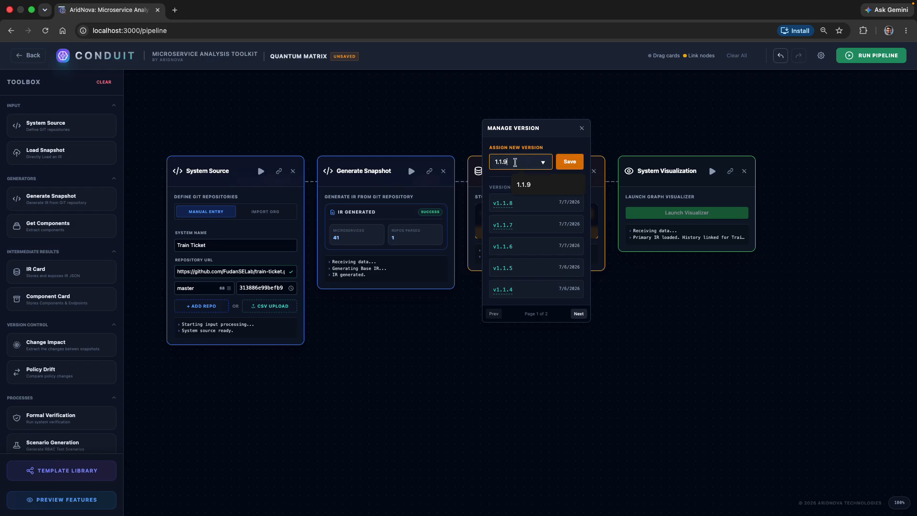
left_click(570, 161)
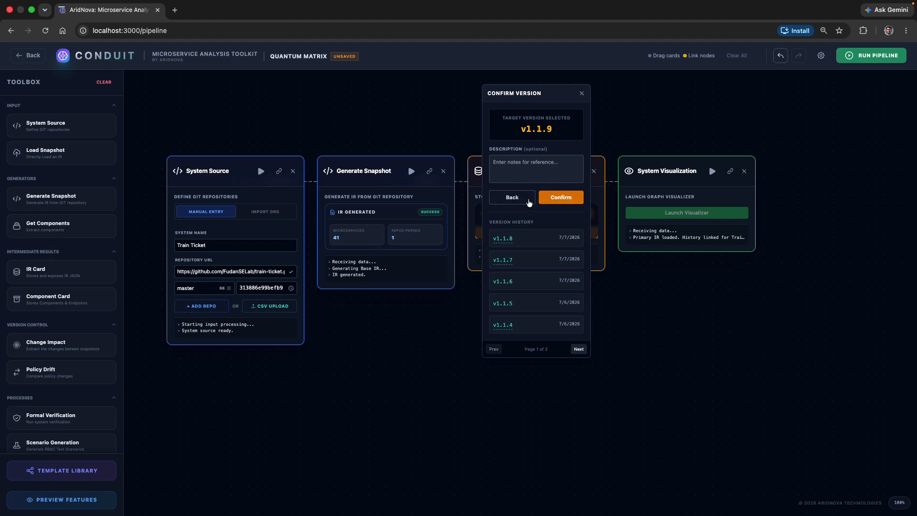
Step: Add the description "This the latest snapshot!" to version 1.1.9 and confirm the version
left_click(526, 169)
type("Thsi is")
key("BackSpace")
key("BackSpace")
key("BackSpace")
key("BackSpace")
key("BackSpace")
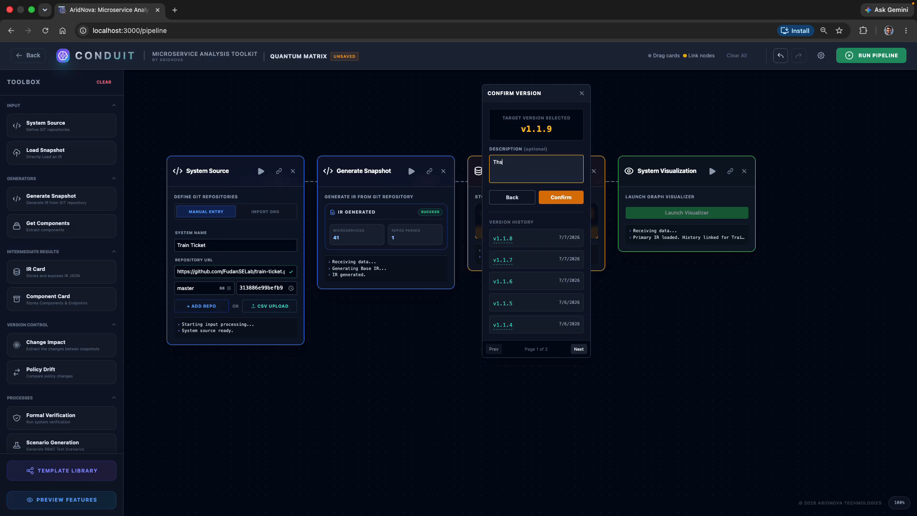
type("i")
type("is a")
key("BackSpace")
type("the latest snapshot!")
left_click(569, 197)
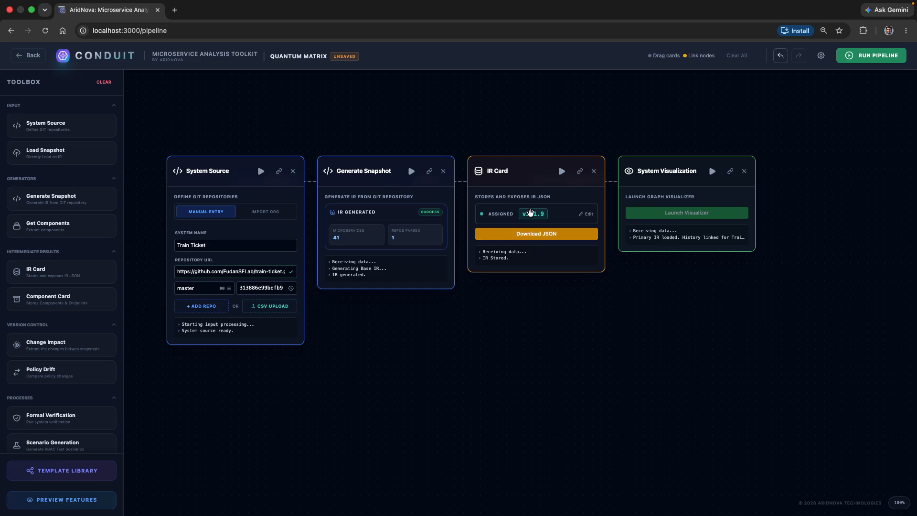
Step: Check the IR Card's version settings and run the System Visualization card
left_click(588, 214)
left_click(582, 129)
left_click(715, 177)
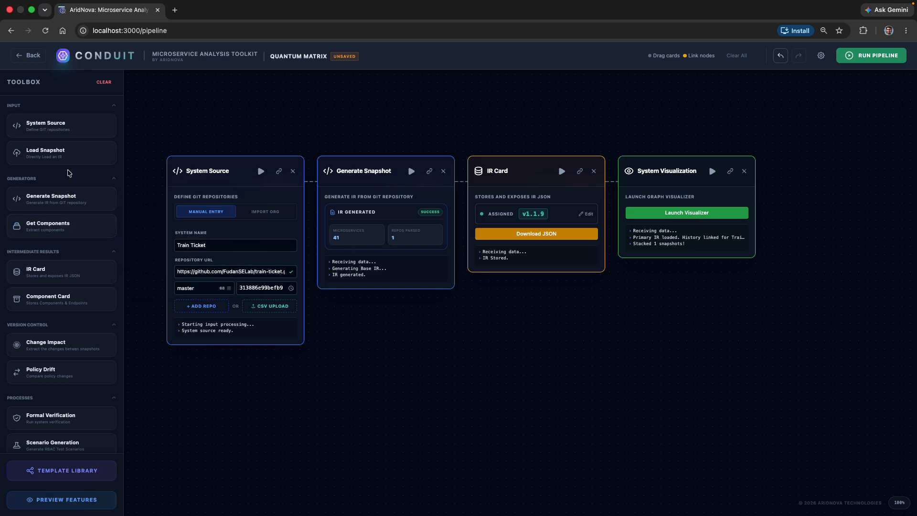
Step: Add a Load Snapshot card and place it below the Generate Snapshot card
left_click(58, 157)
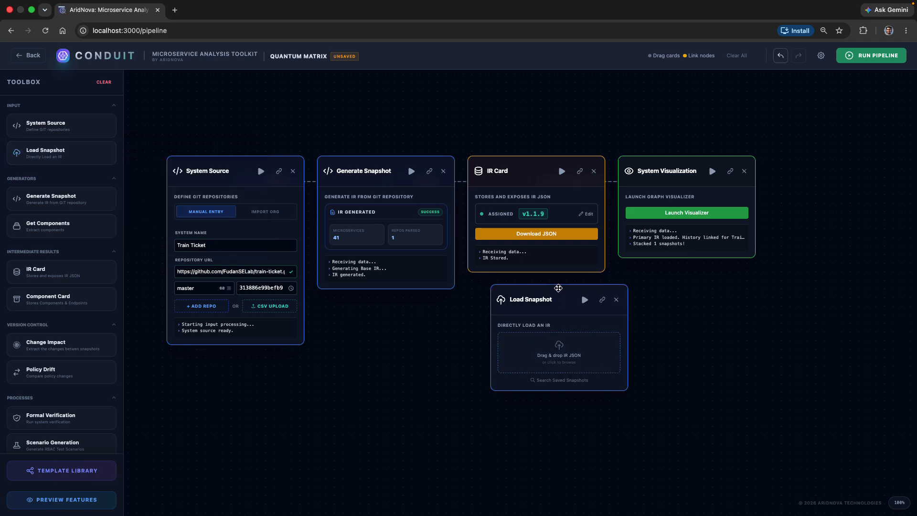
left_click_drag(559, 288, 408, 324)
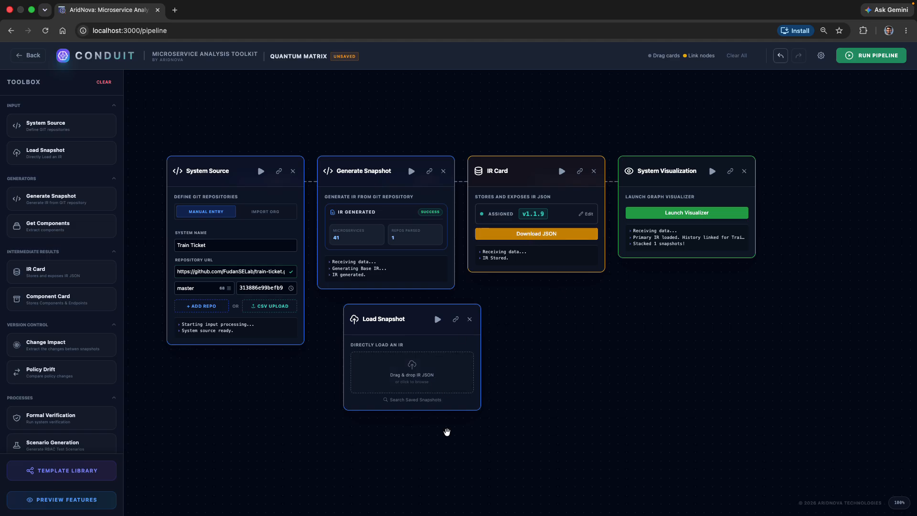
left_click_drag(415, 319, 423, 322)
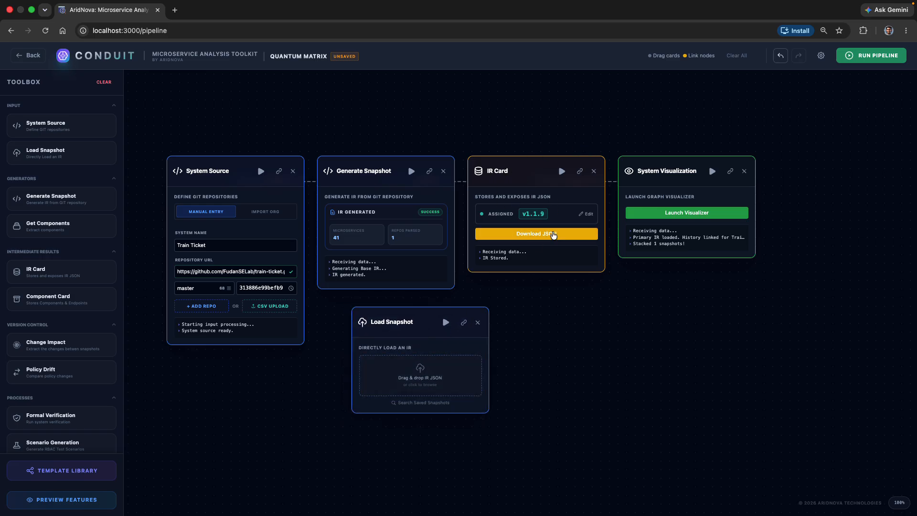
Step: Search the saved snapshots for "train" and load version v1.1.7 into the Load Snapshot card
left_click(422, 404)
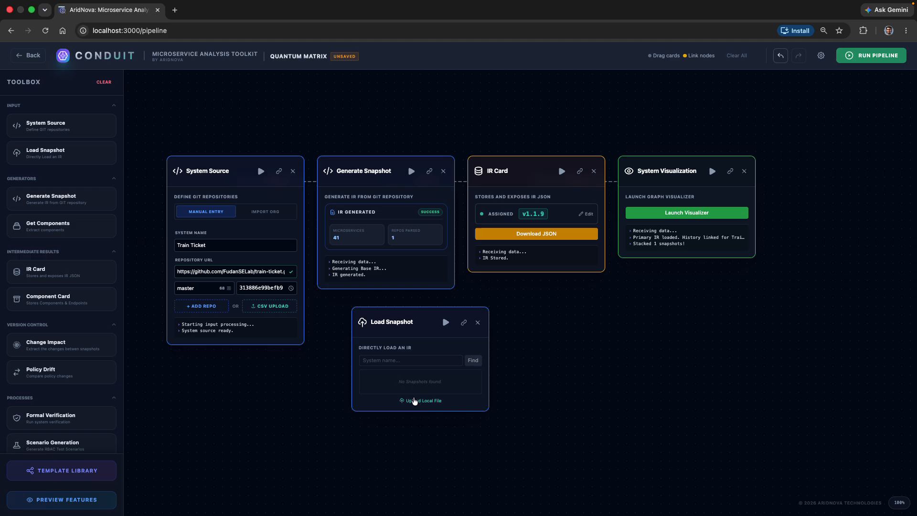
left_click(396, 361)
type("train ticket")
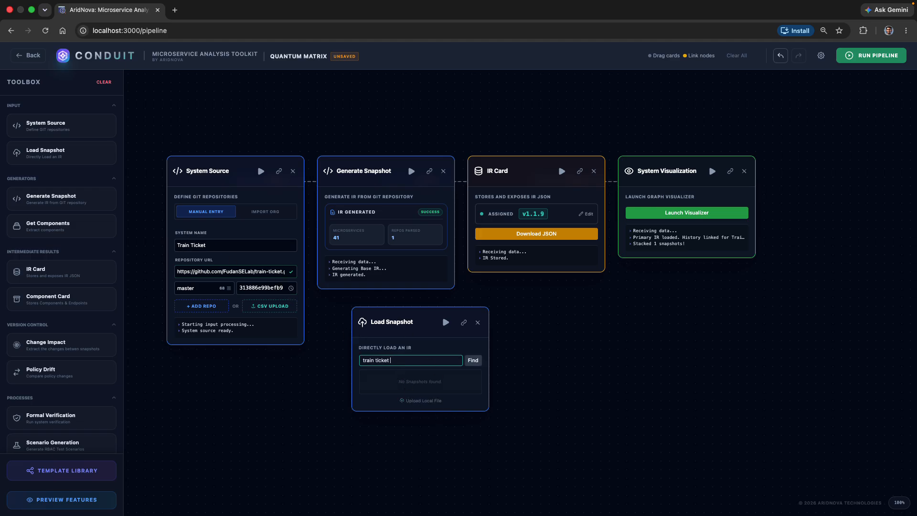
key("Return")
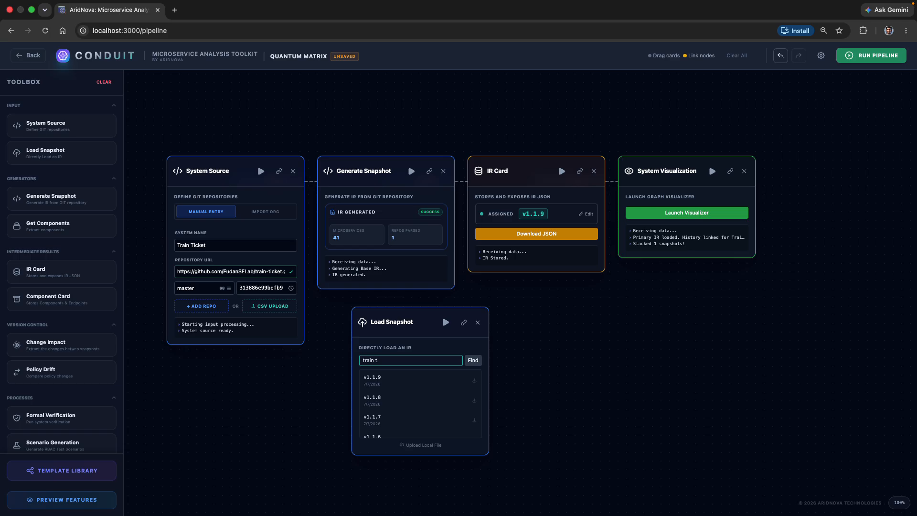
left_click(473, 361)
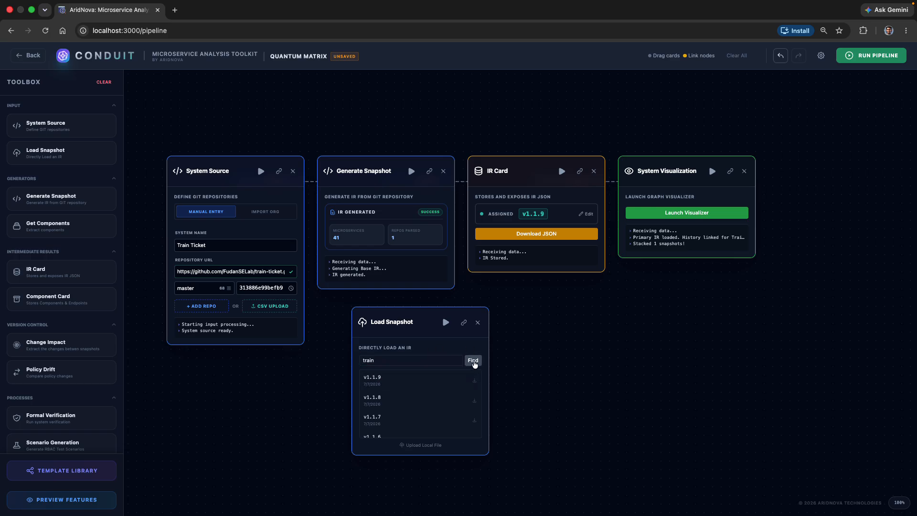
left_click(408, 358)
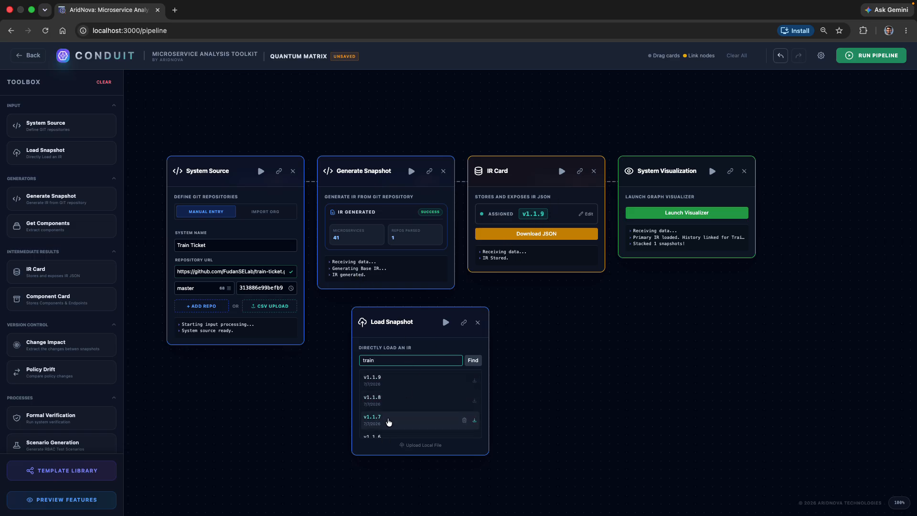
left_click(403, 421)
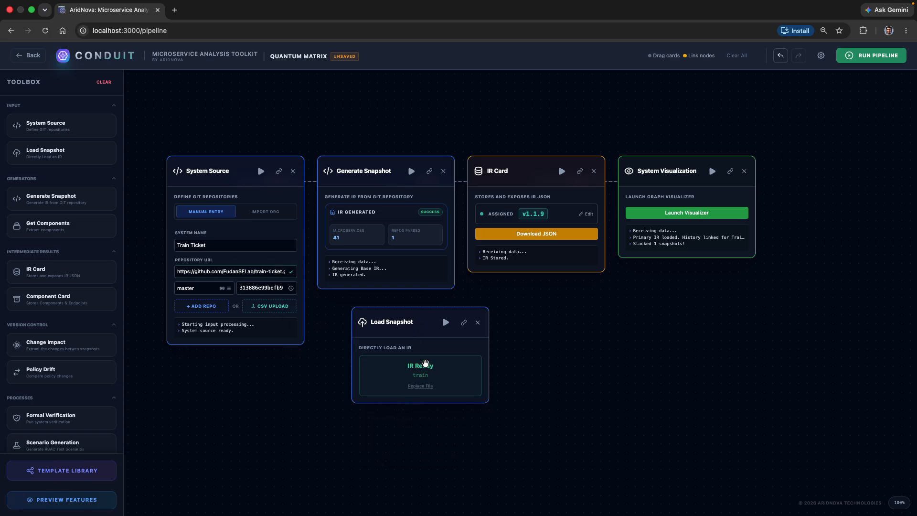
Step: Add a second IR Card beside the Load Snapshot card and link Load Snapshot to it
left_click_drag(415, 314, 390, 325)
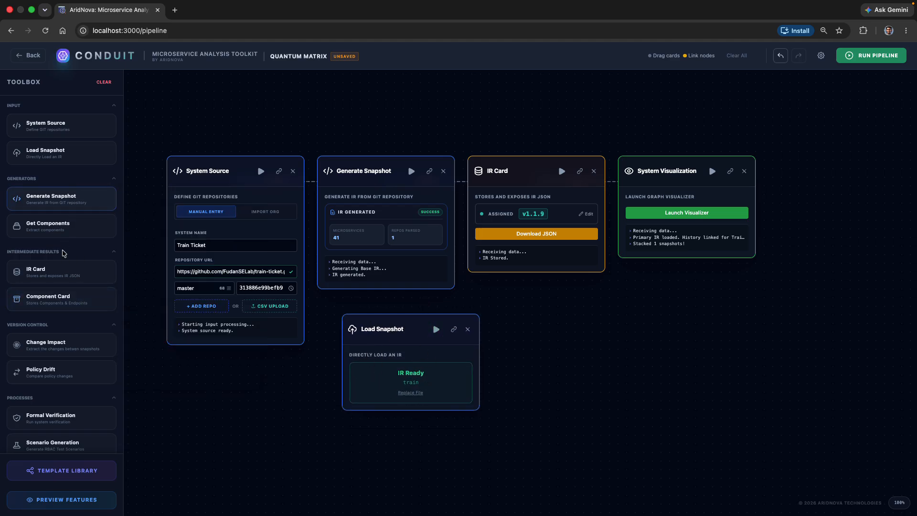
left_click(65, 270)
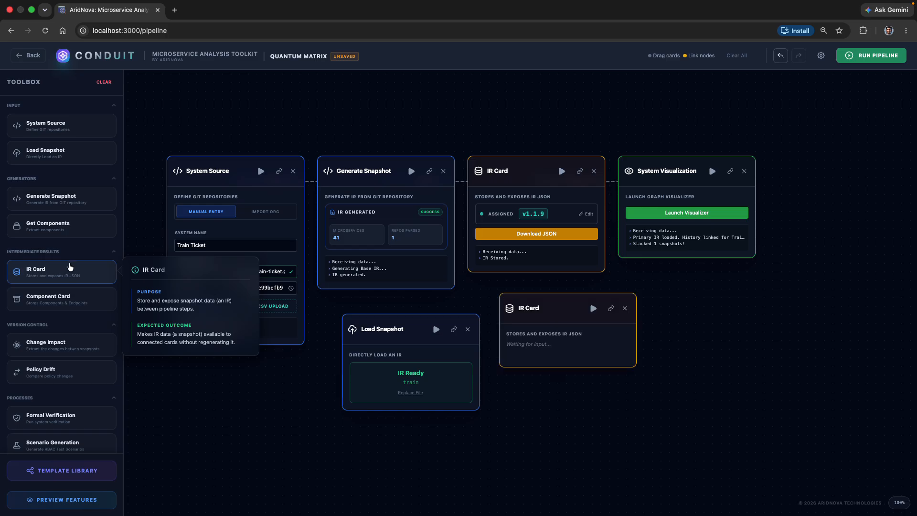
left_click(454, 329)
left_click(612, 309)
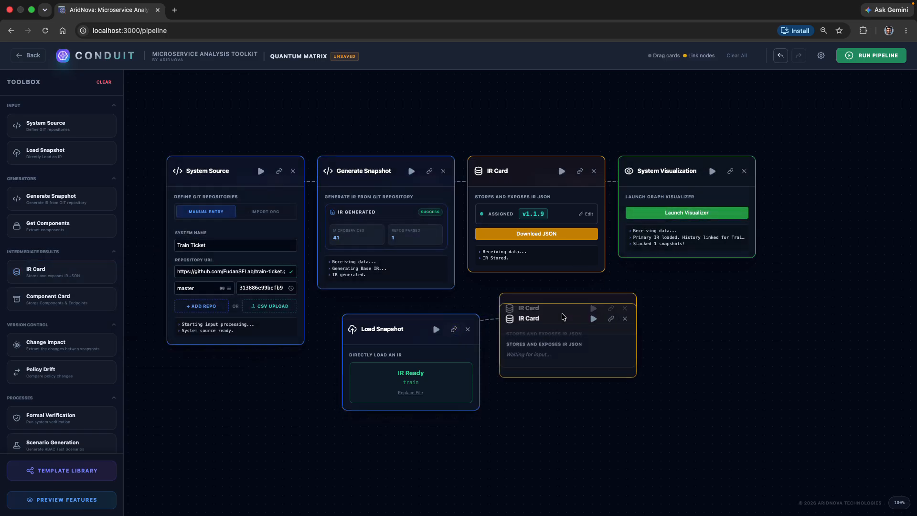
Step: Link the second IR Card to System Visualization and move the visualization card farther from the IR cards
left_click(613, 314)
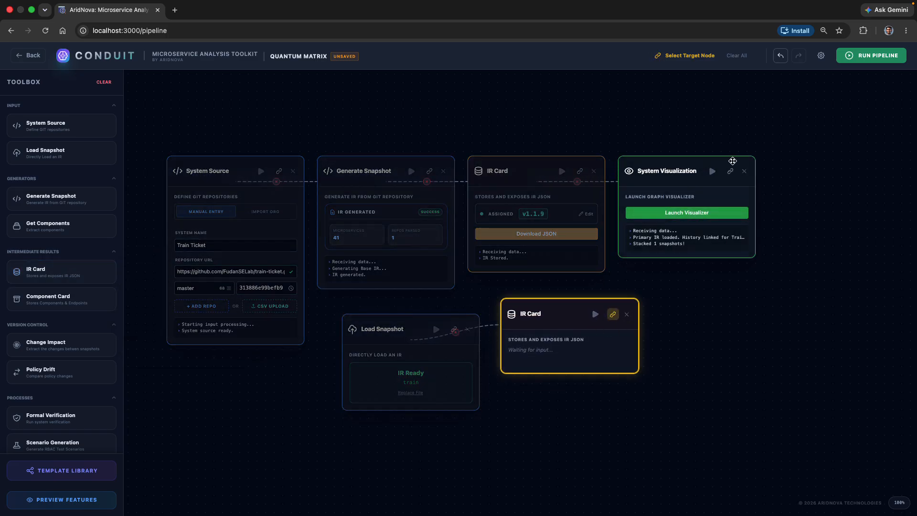
left_click(731, 171)
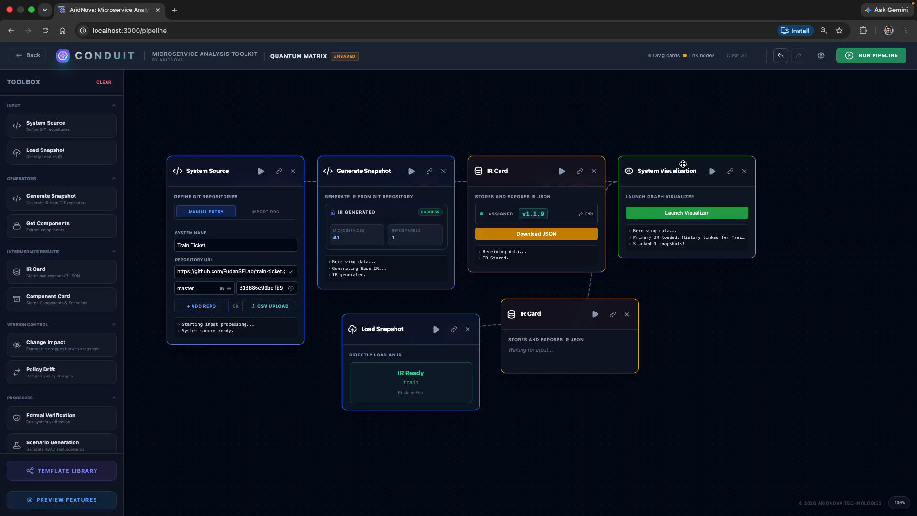
left_click_drag(681, 165, 727, 153)
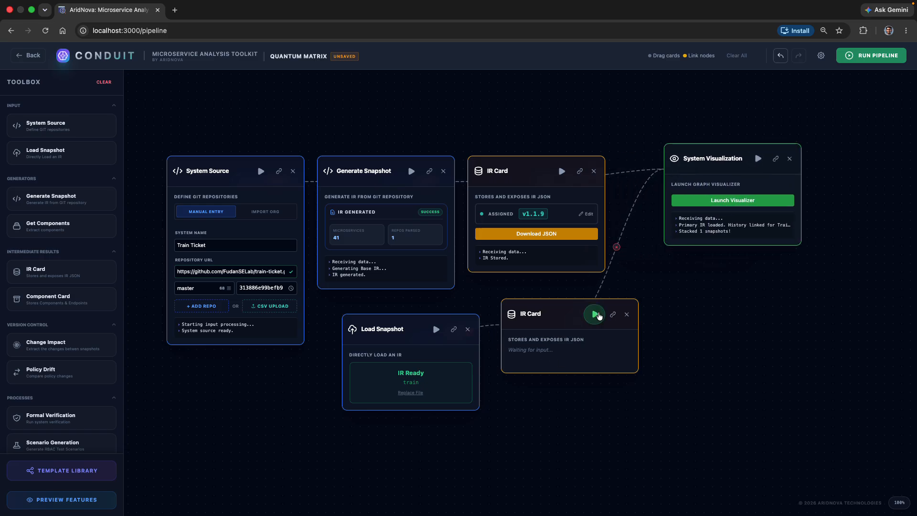
Step: Run the second IR Card and launch the graph visualizer
left_click(595, 315)
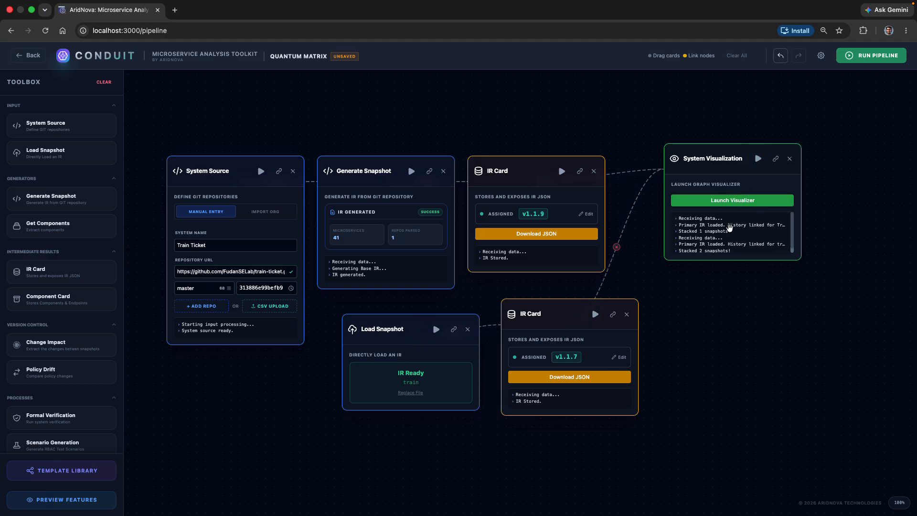
scroll(730, 228, "down", 1)
scroll(730, 227, "up", 1)
scroll(730, 228, "up", 1)
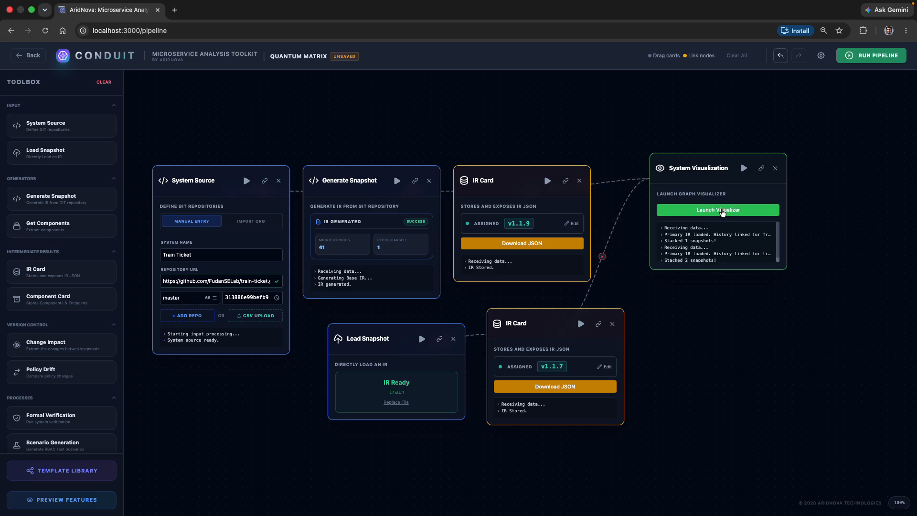
left_click(722, 213)
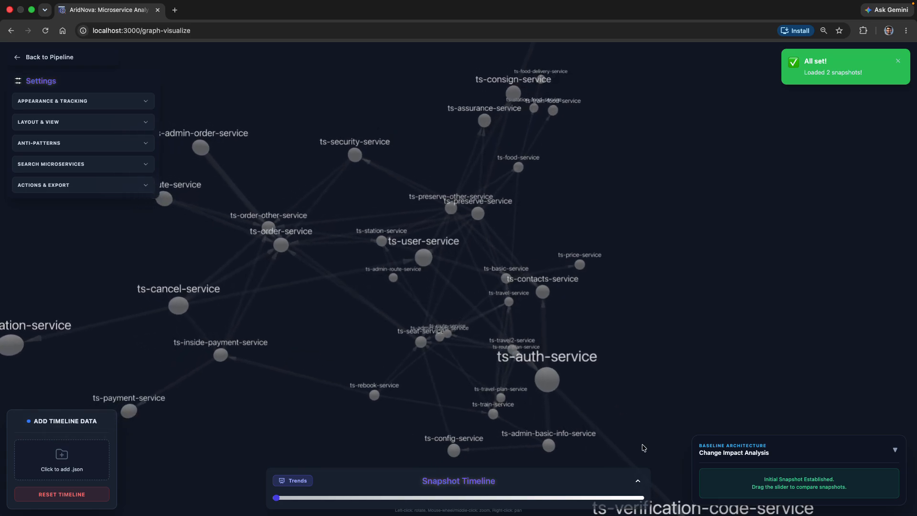
Step: Compare snapshots 1.1.9 and 1.1.7 on the expanded snapshot timeline, and return to the pipeline
left_click(638, 482)
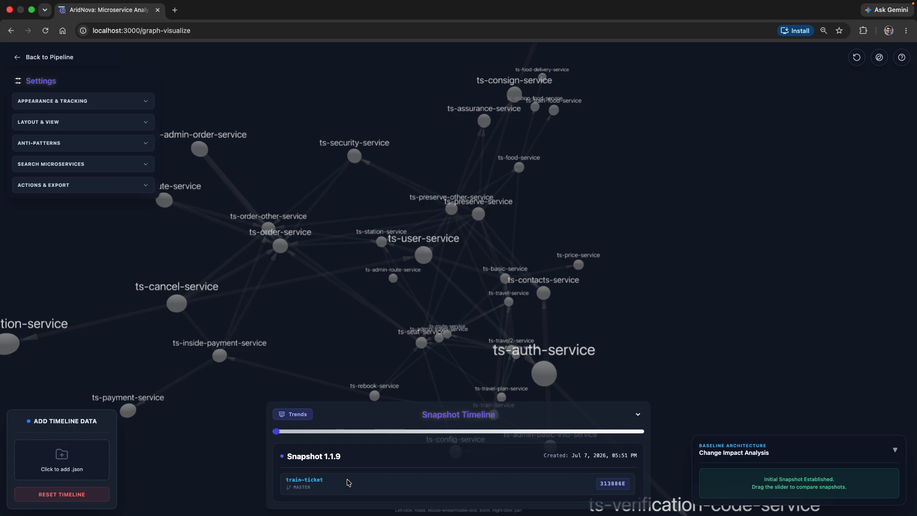
left_click(642, 432)
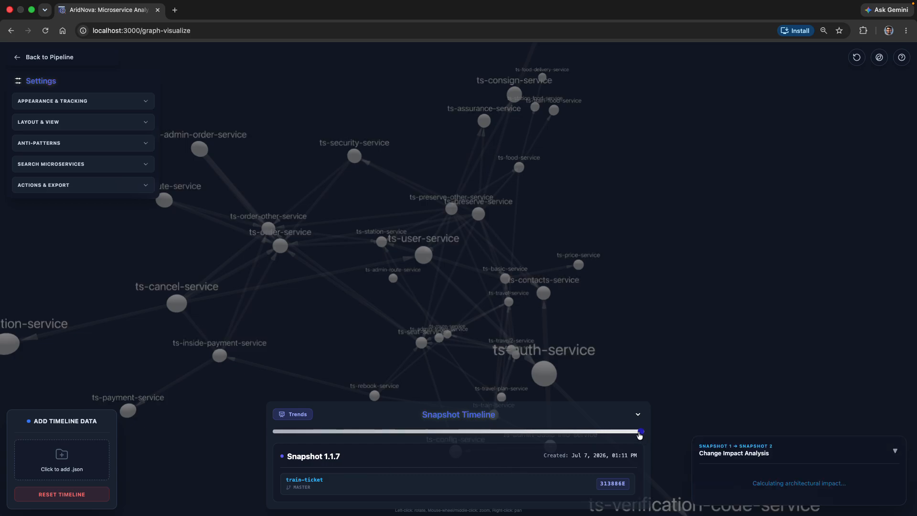
left_click(279, 431)
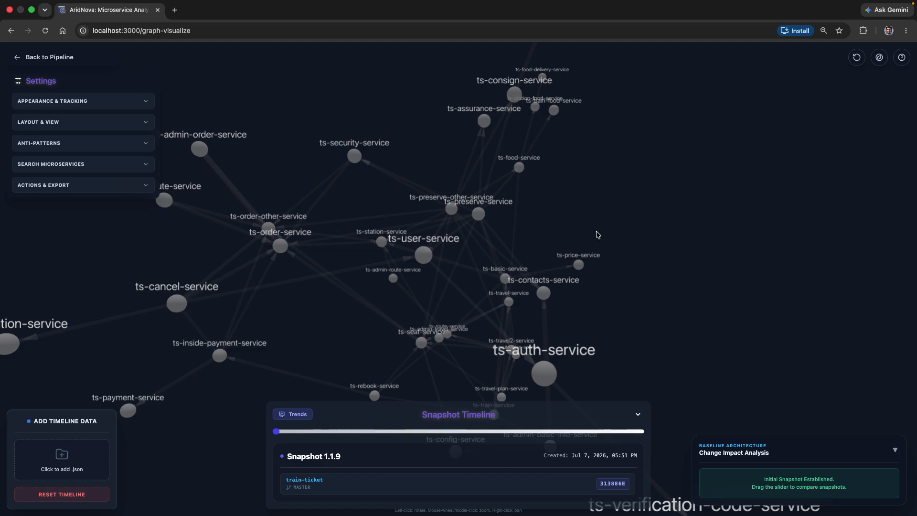
left_click(50, 56)
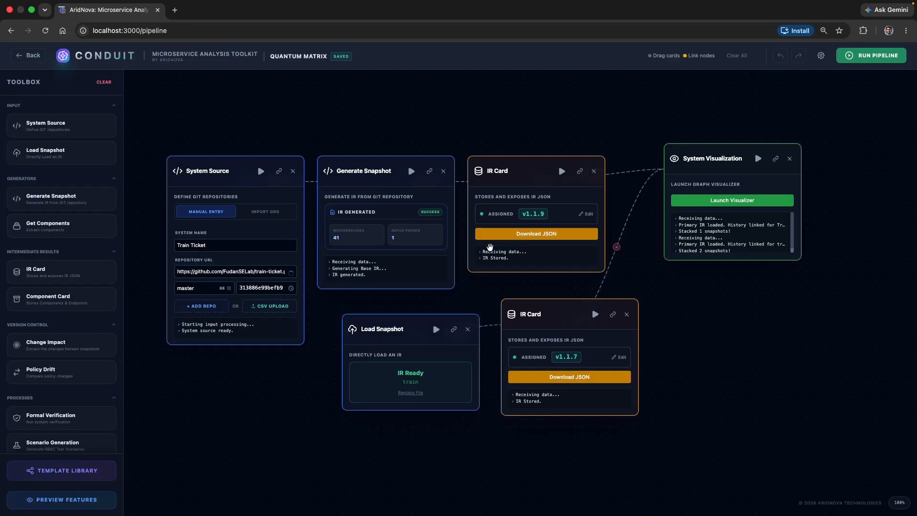
Step: Delete the second IR Card and the Load Snapshot card, and move System Visualization closer to the remaining IR Card
left_click(628, 316)
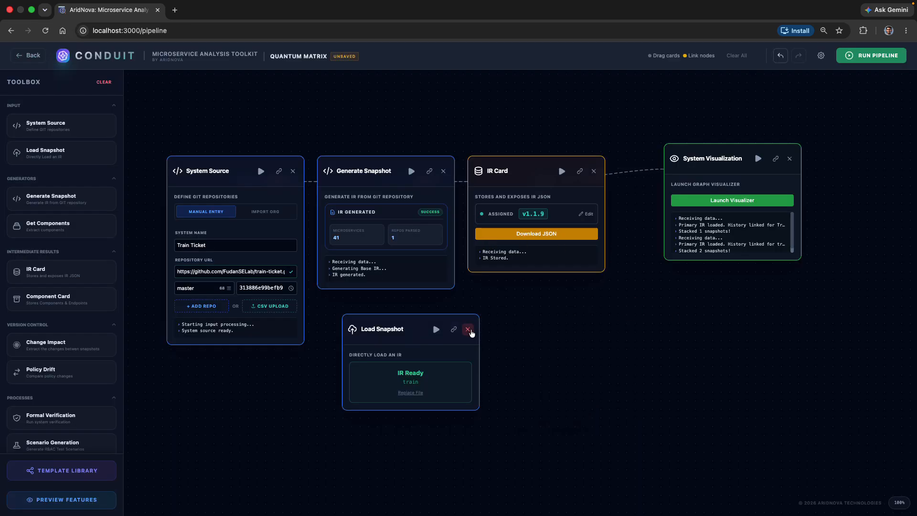
left_click(468, 329)
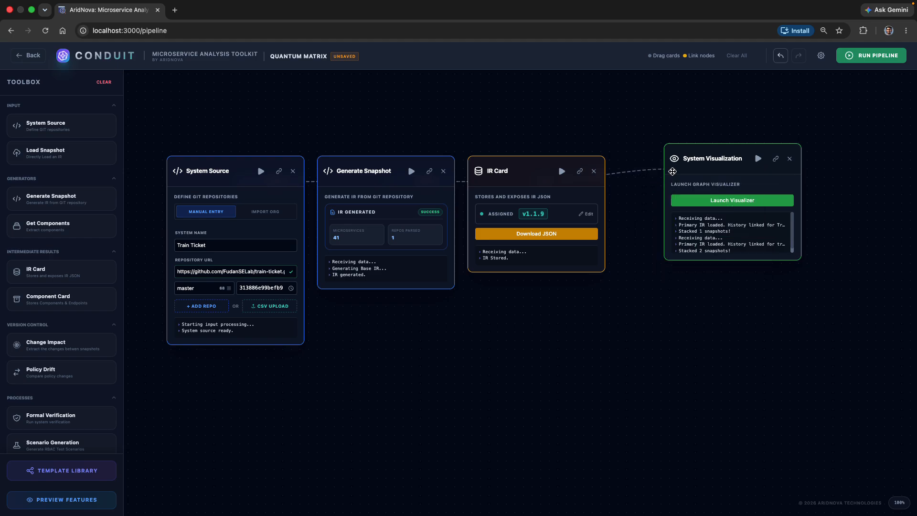
left_click_drag(704, 147, 686, 170)
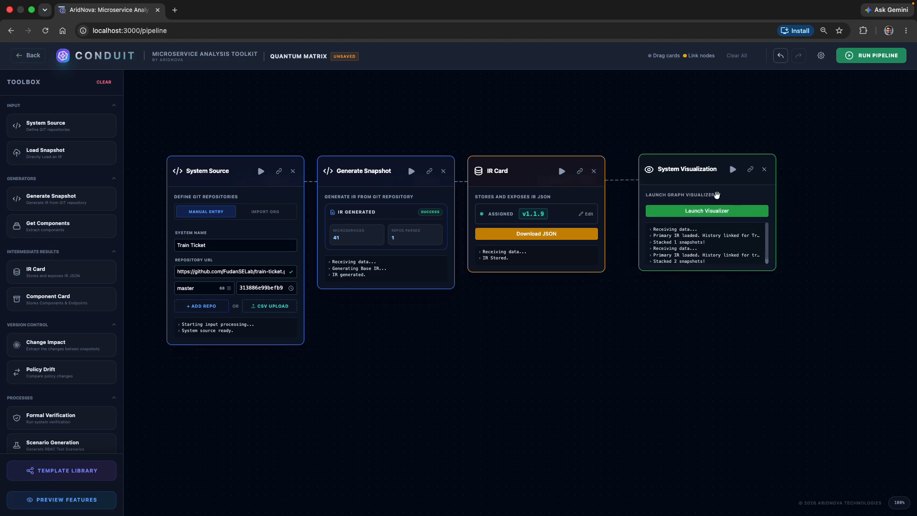
Step: Rerun System Visualization and launch its graph visualizer with the snapshot timeline expanded
left_click(733, 172)
scroll(712, 248, "down", 2)
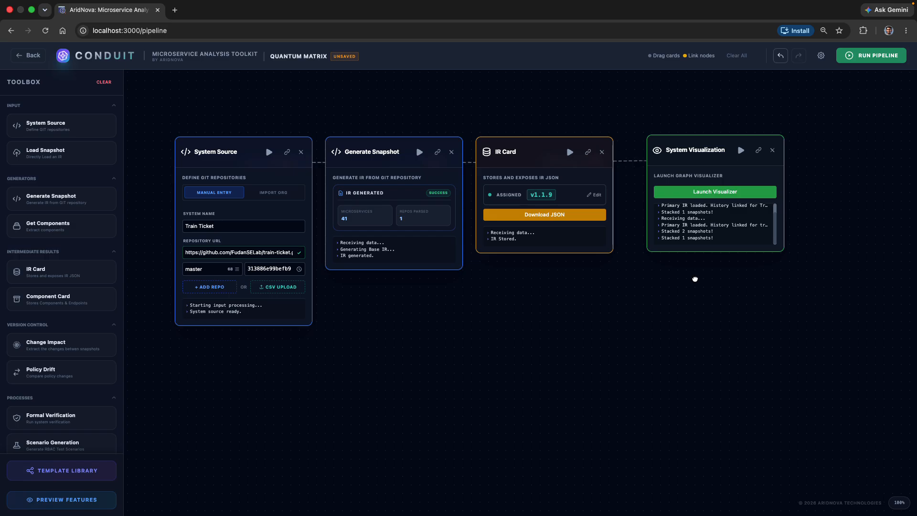
scroll(692, 278, "up", 3)
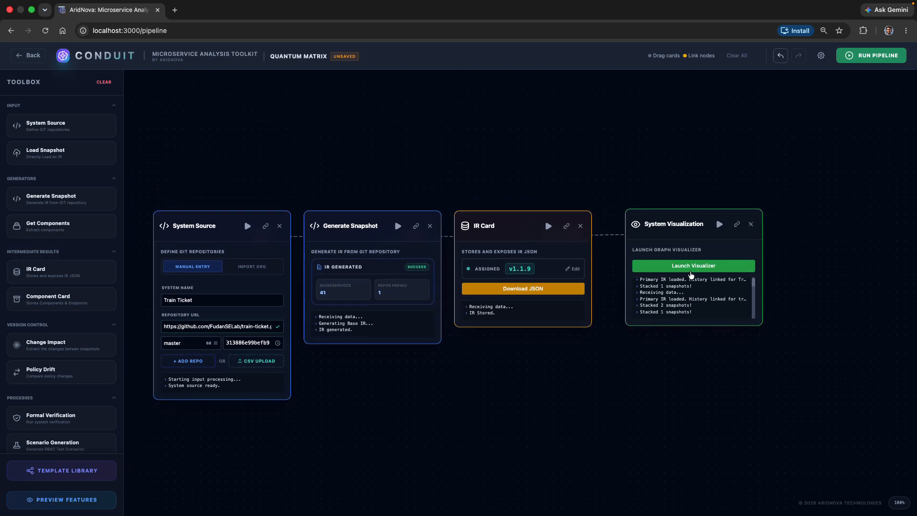
left_click(696, 270)
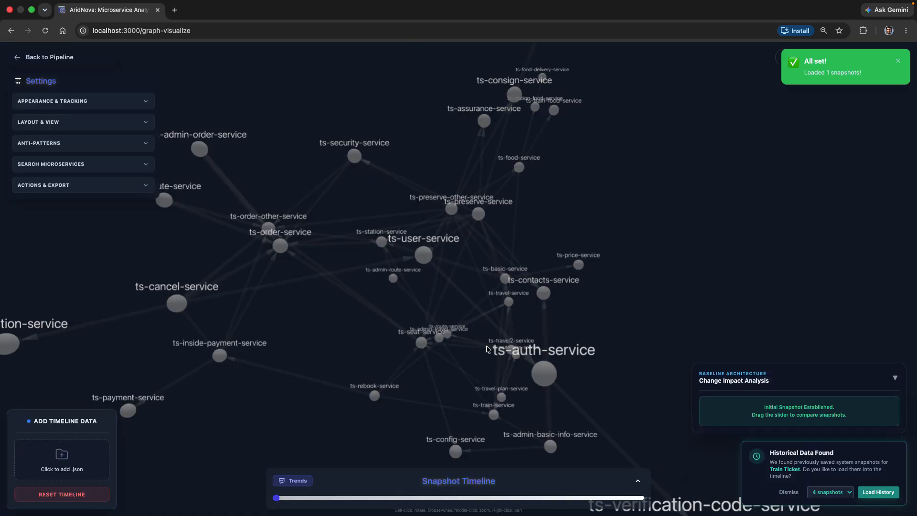
left_click(638, 481)
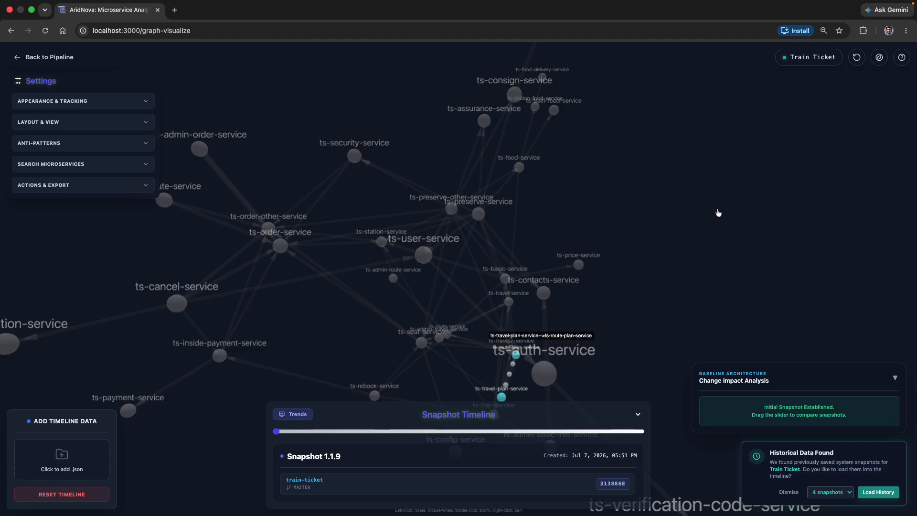
Step: Load historic snapshots 1.1.7, 1.1.4 and 1.1.3 of Train Ticket into the timeline
left_click(858, 57)
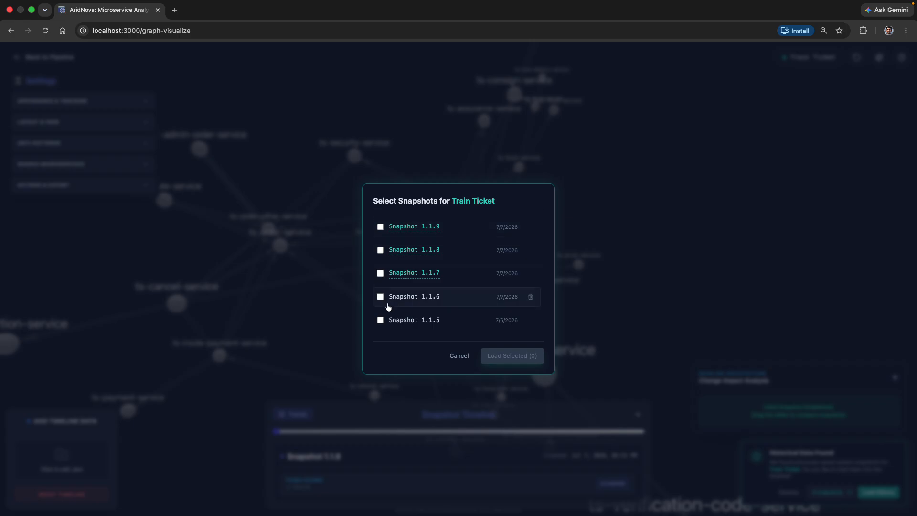
scroll(388, 307, "down", 4)
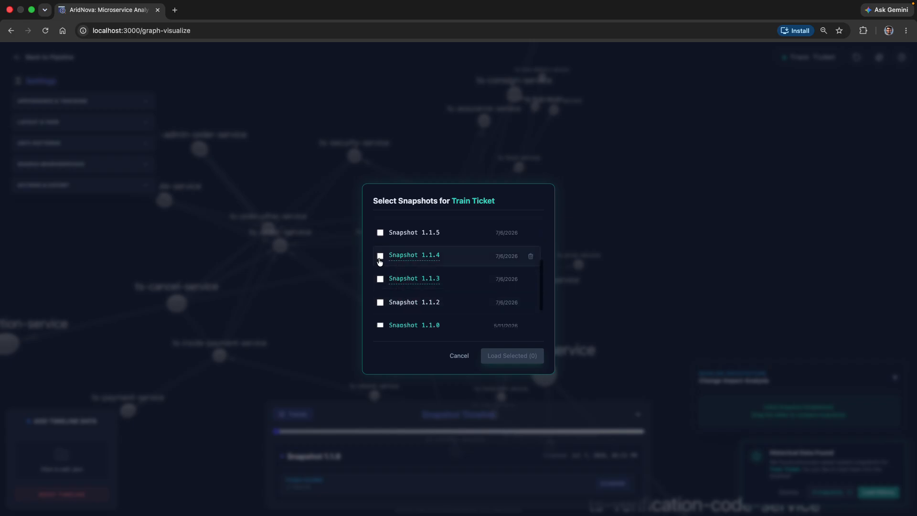
scroll(380, 261, "down", 1)
scroll(382, 251, "up", 6)
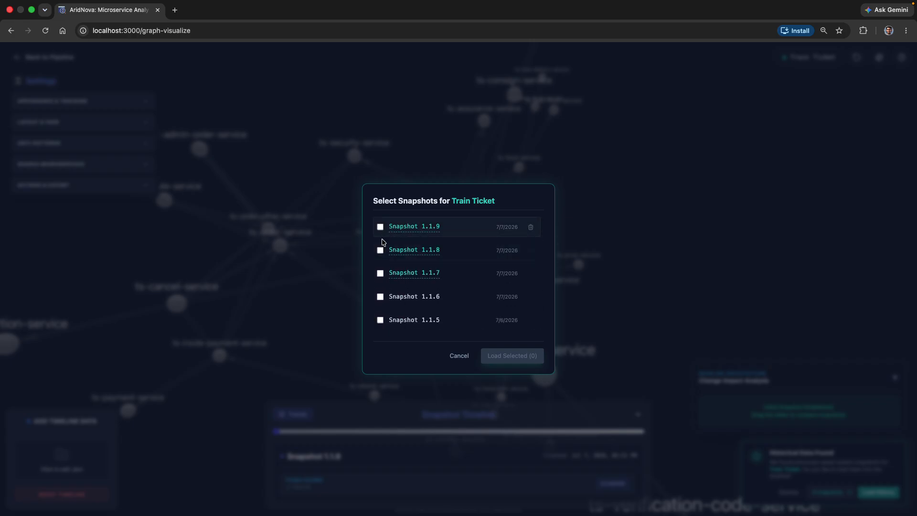
scroll(411, 277, "down", 3)
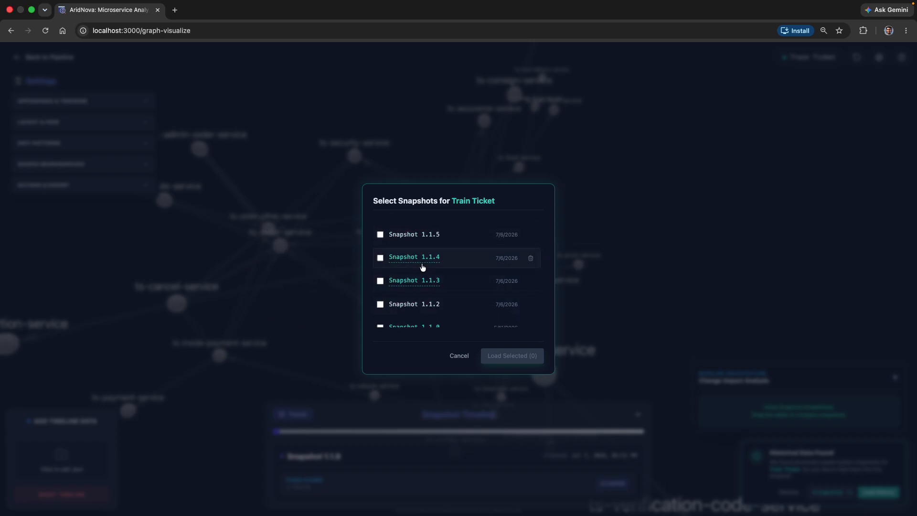
scroll(420, 266, "up", 3)
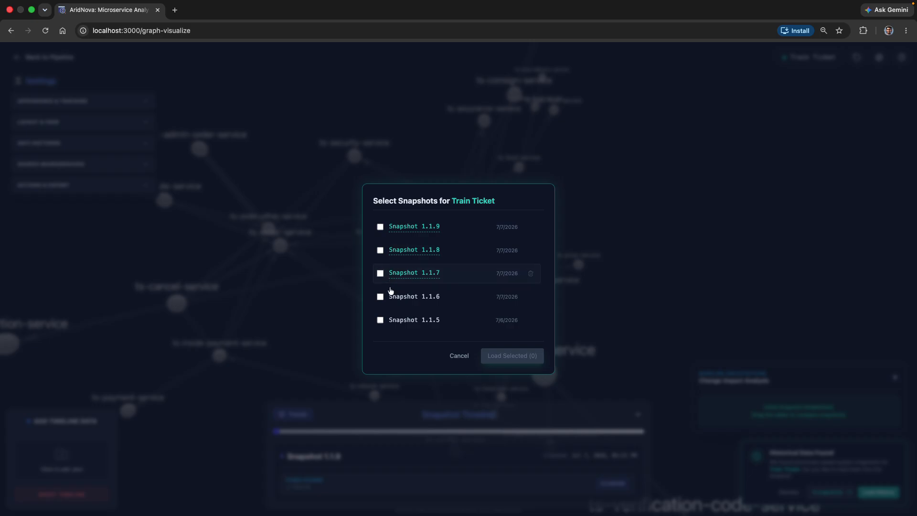
left_click(381, 274)
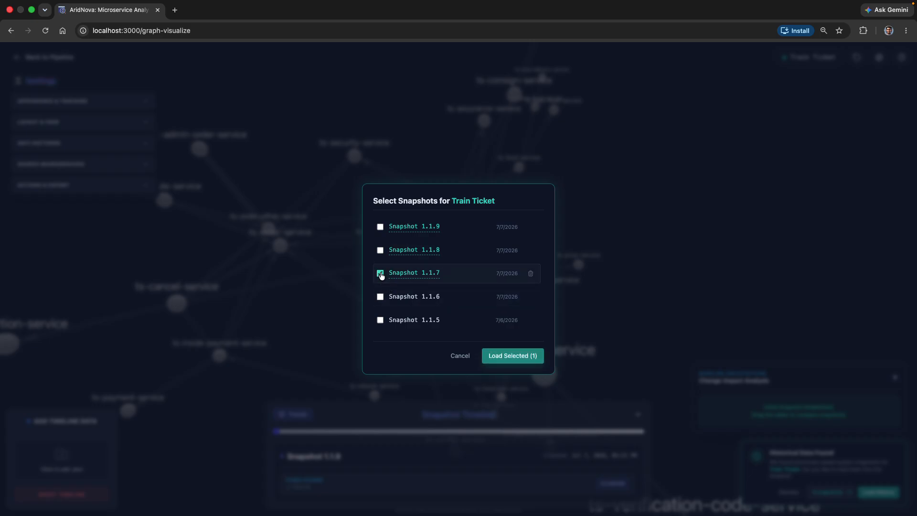
scroll(380, 275, "down", 1)
mouse_move(393, 313)
scroll(394, 313, "down", 1)
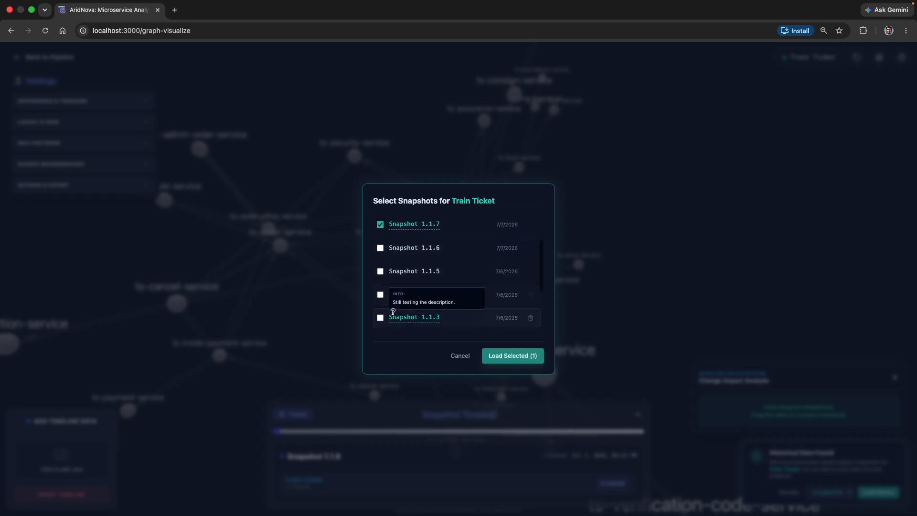
left_click(381, 295)
left_click(380, 318)
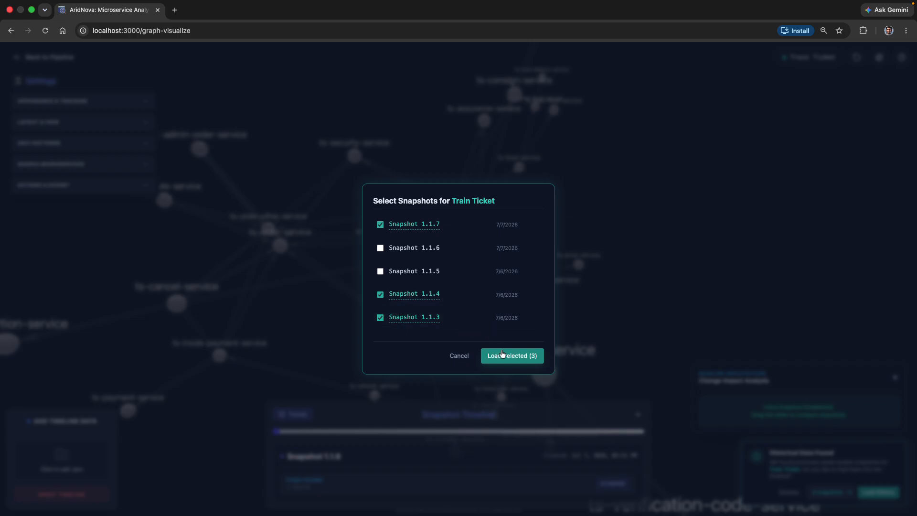
left_click(524, 360)
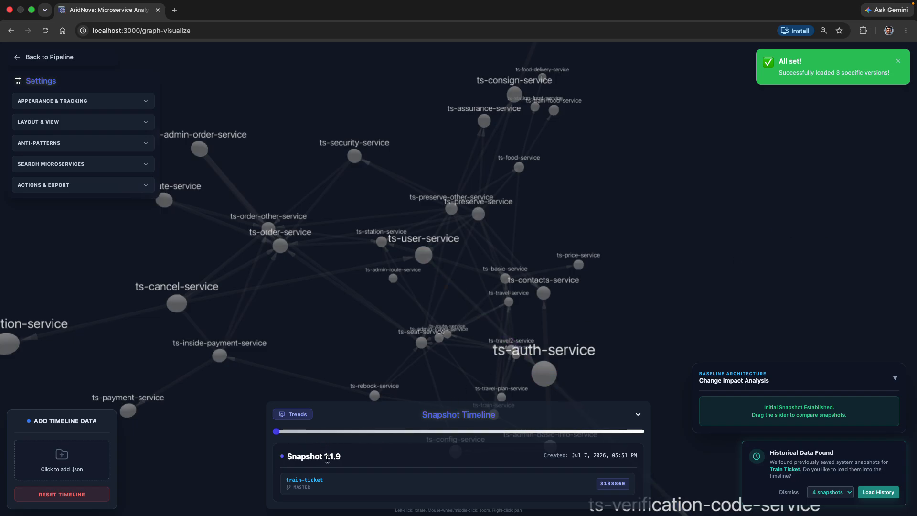
Step: Compare snapshots 1.1.3, 1.1.4 and 1.1.7 along the timeline and go back to snapshot 1.1.9
left_click(414, 433)
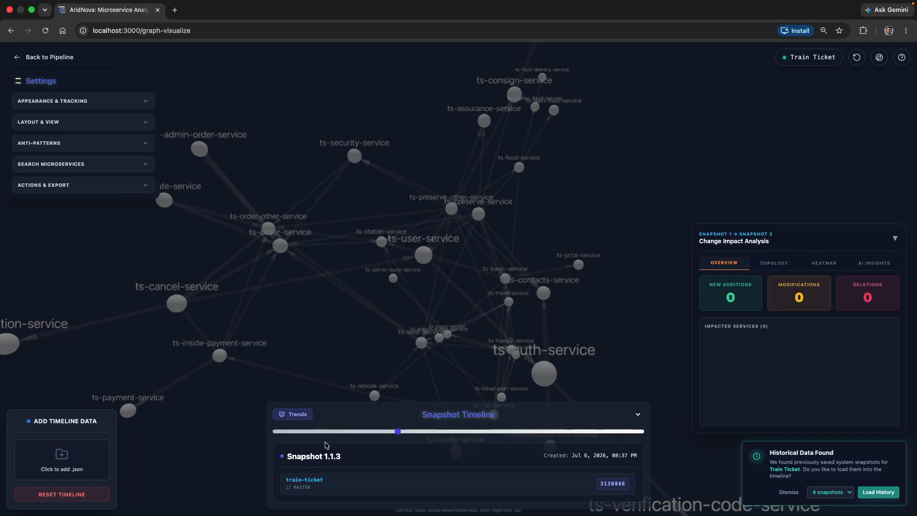
left_click(492, 436)
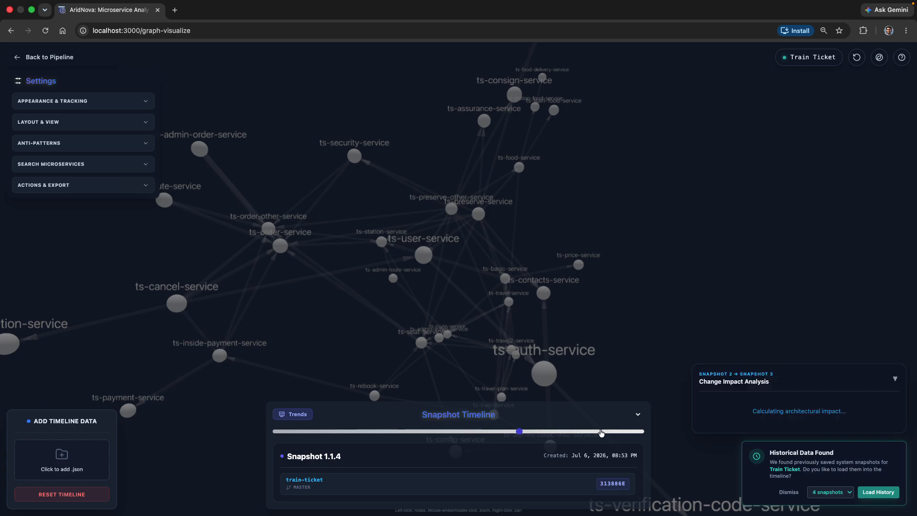
left_click(620, 432)
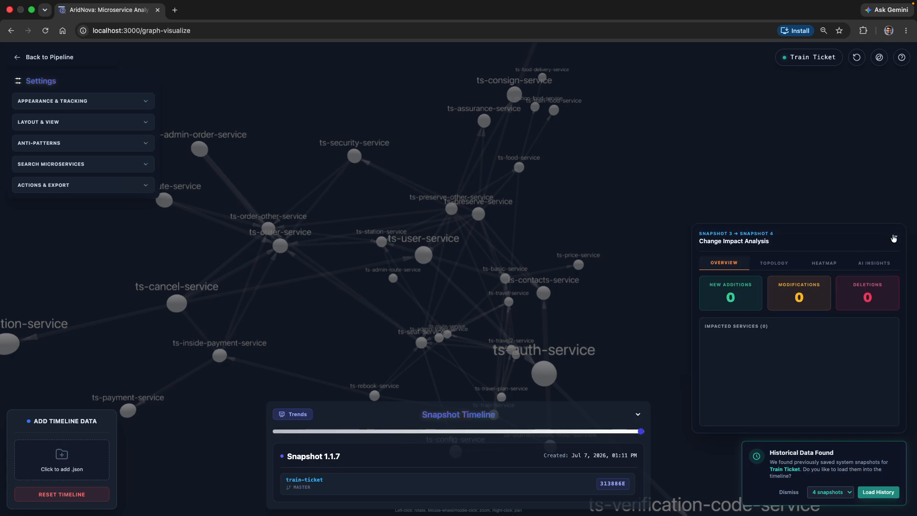
left_click(478, 436)
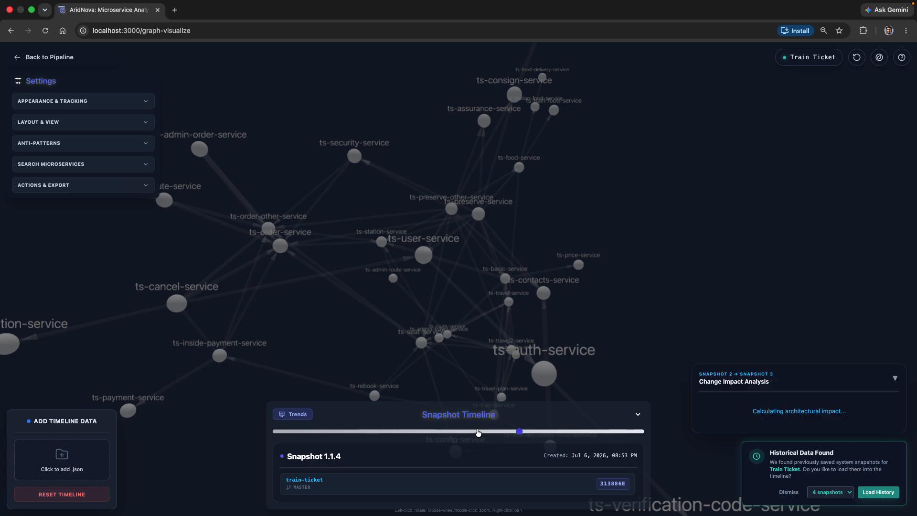
left_click(382, 436)
left_click(302, 432)
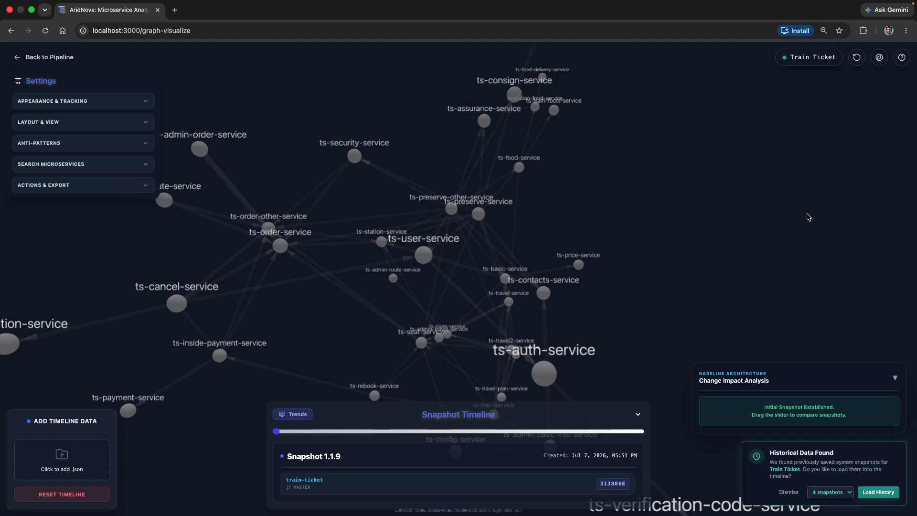
Step: Return to the pipeline without loading more historic snapshots, and relaunch the graph visualizer
left_click(857, 57)
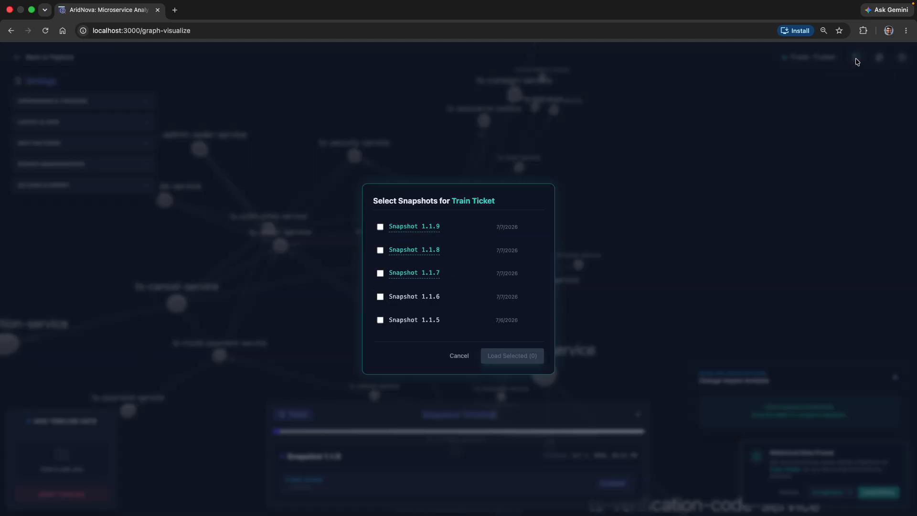
left_click(459, 356)
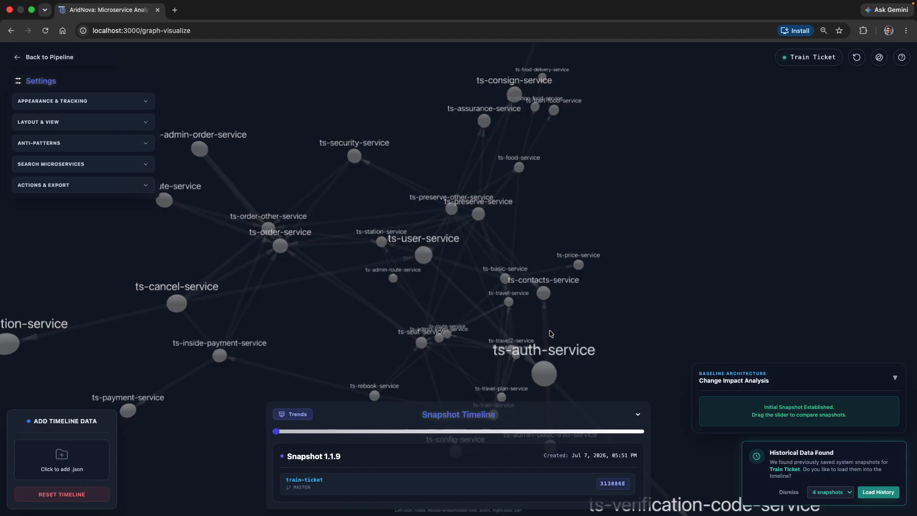
left_click(30, 58)
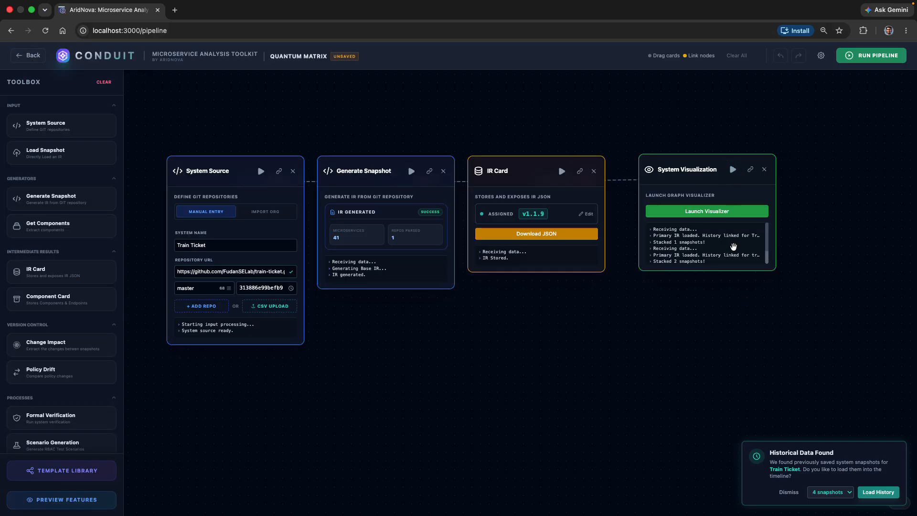
scroll(733, 248, "down", 3)
scroll(723, 219, "up", 2)
left_click(698, 184)
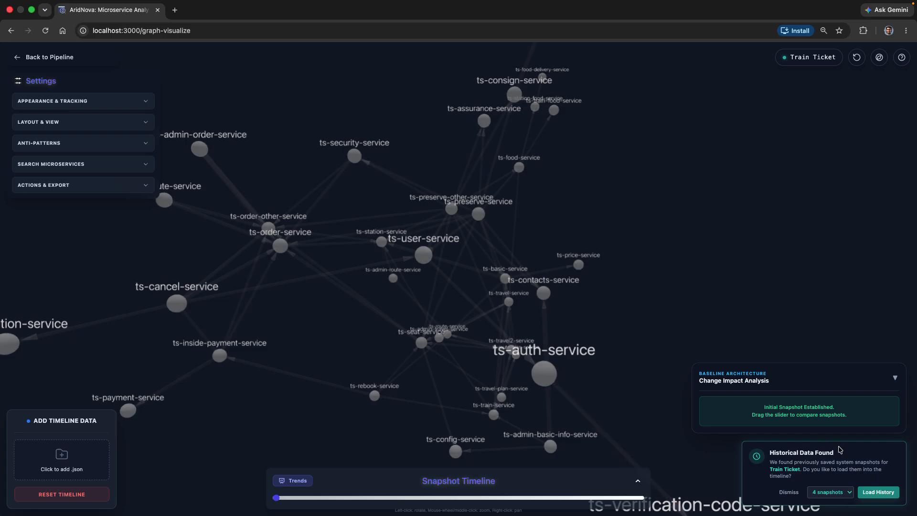
Step: Set the Train Ticket history to 3 snapshots and load it into the timeline
left_click(847, 493)
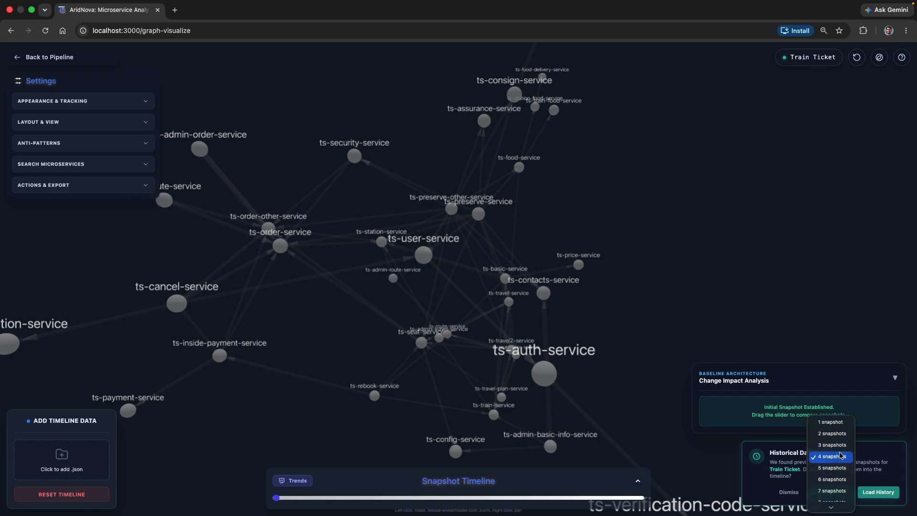
left_click(832, 446)
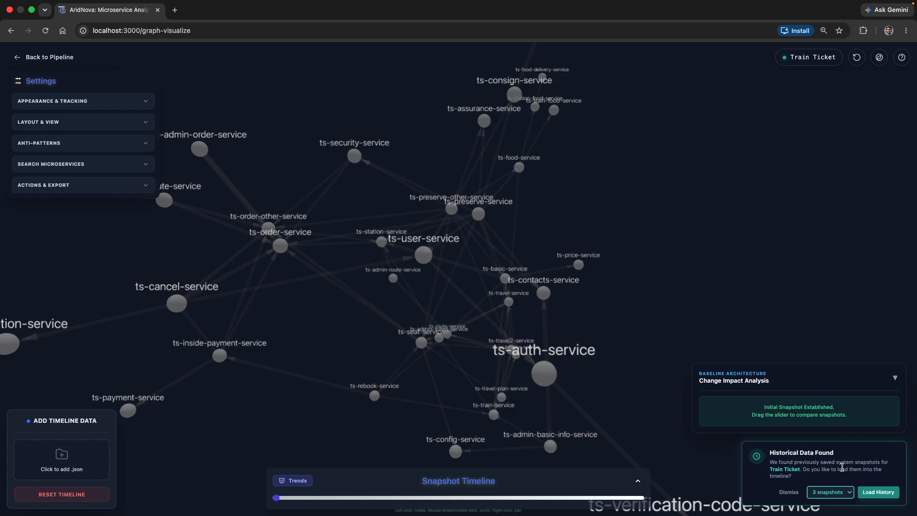
left_click(886, 498)
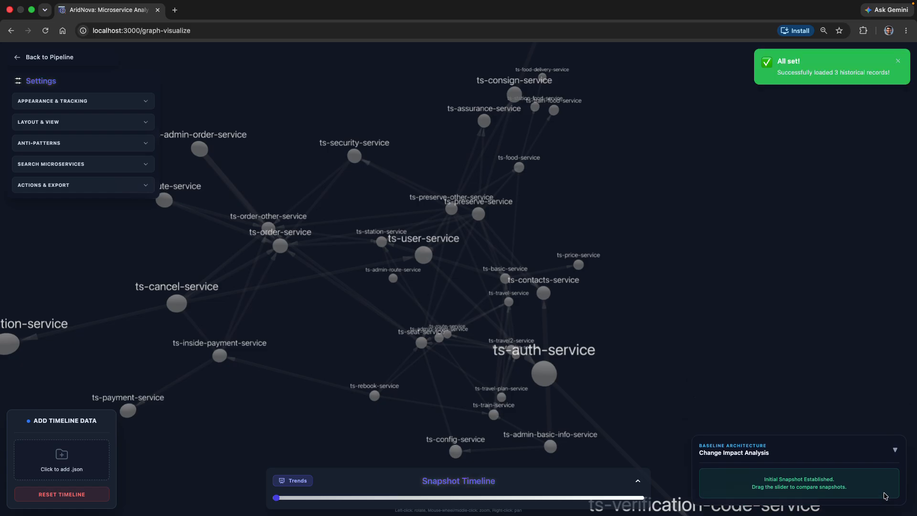
Step: Expand the snapshot timeline and move between snapshots 1.1.9, 1.1.8 and 1.1.7 to examine the change impact
left_click(635, 479)
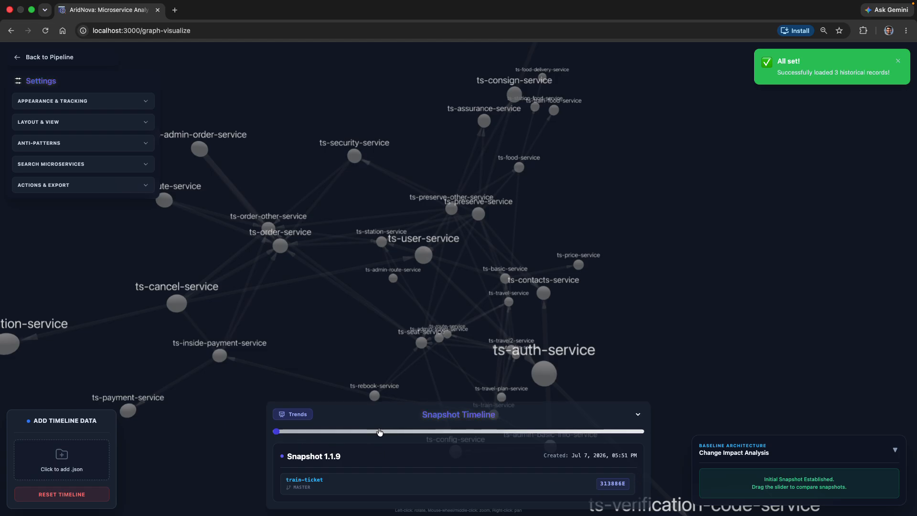
left_click_drag(380, 432, 313, 436)
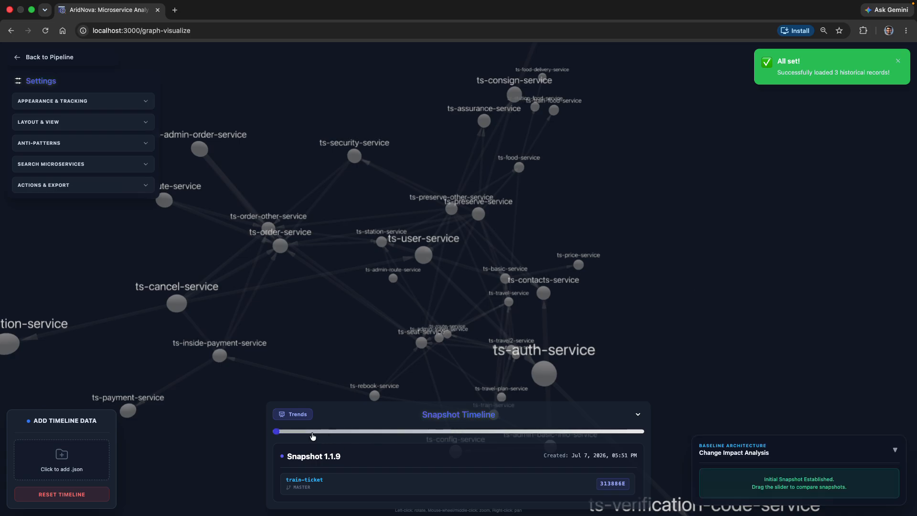
left_click(431, 434)
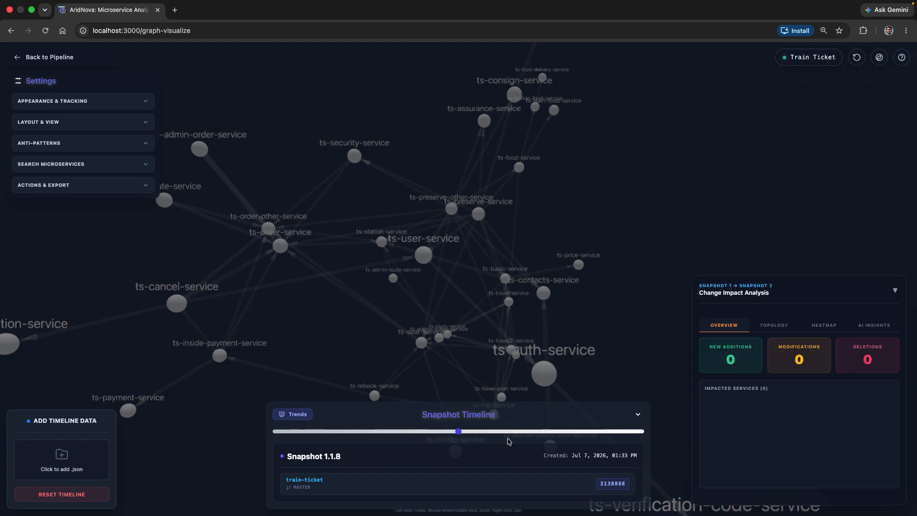
left_click(635, 432)
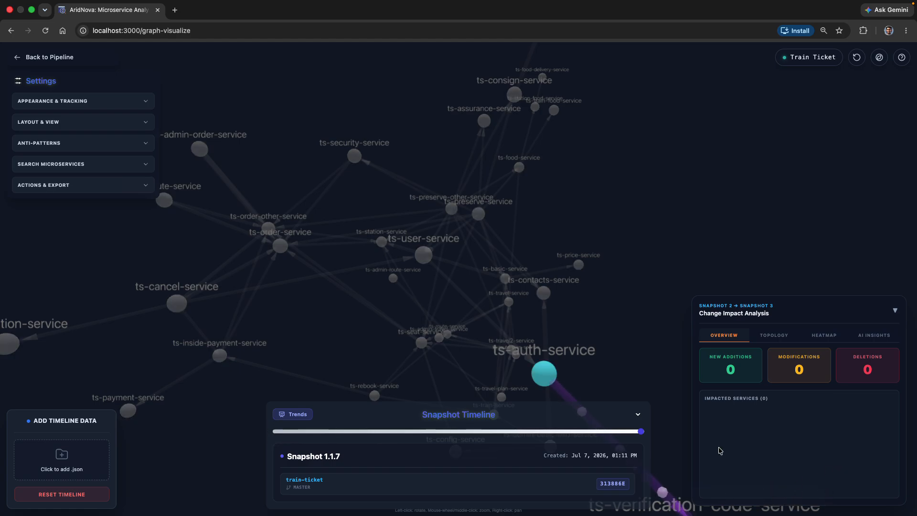
left_click_drag(428, 428, 324, 432)
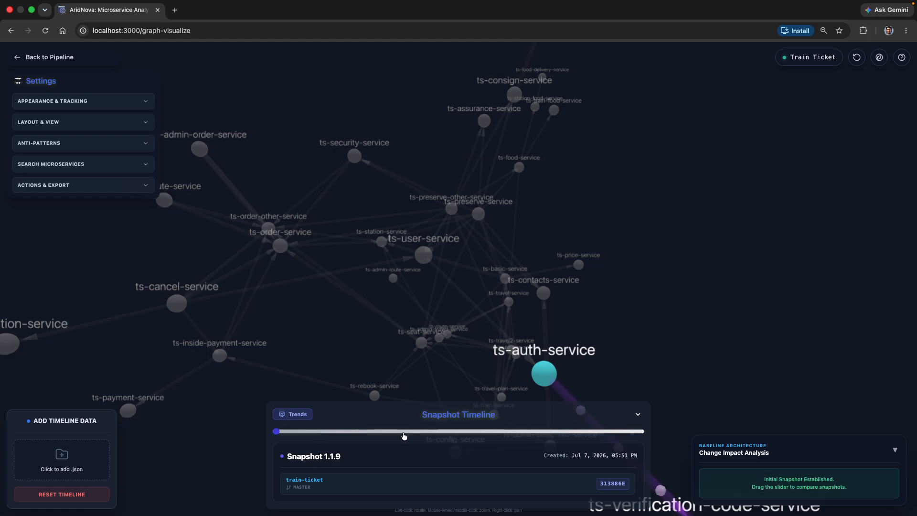
left_click(626, 429)
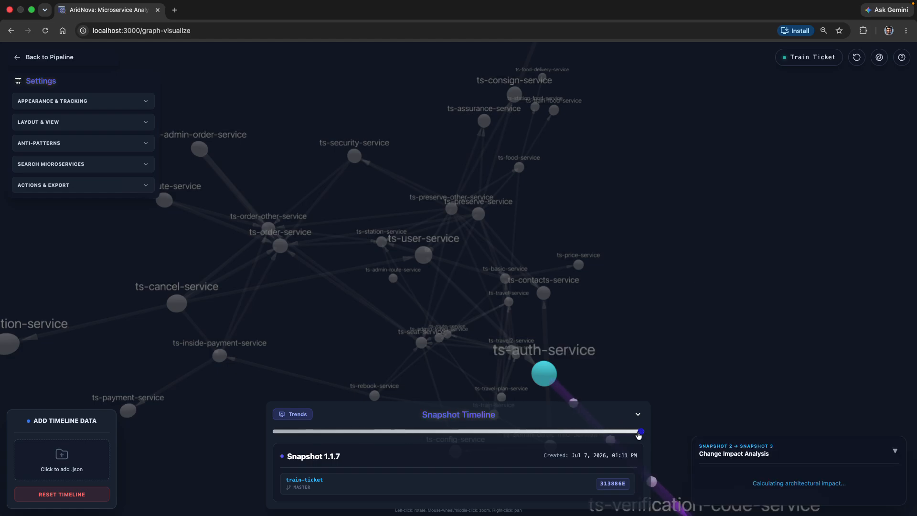
Step: Pick historic Snapshot 1.1.0 from the Train Ticket snapshot list and load it into the timeline
left_click(861, 63)
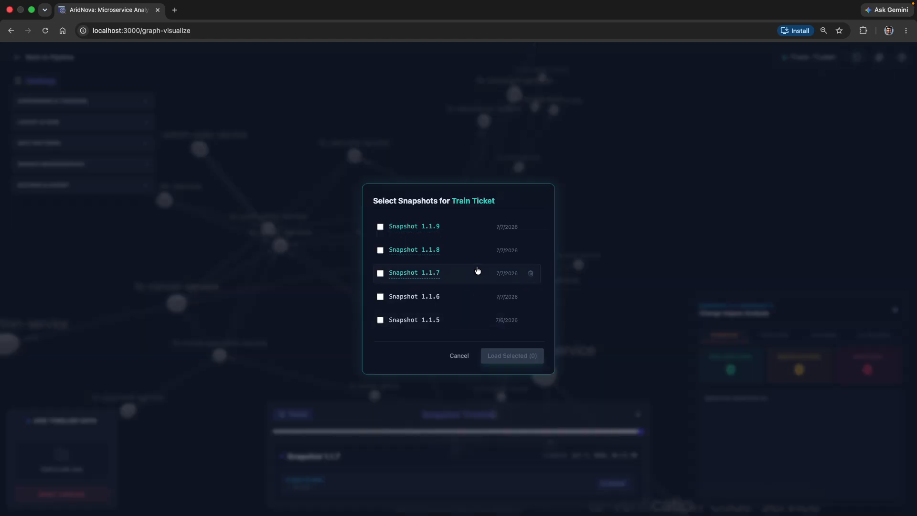
scroll(477, 270, "down", 1)
scroll(478, 270, "down", 4)
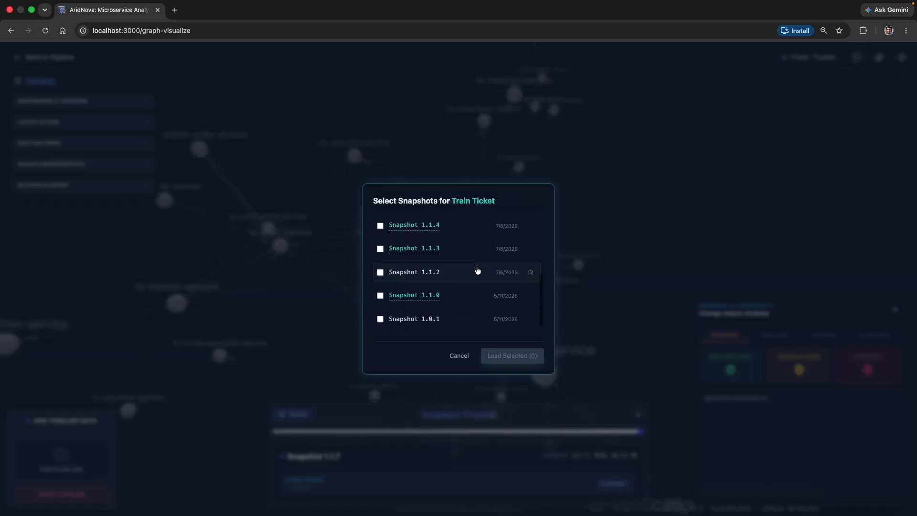
scroll(411, 247, "up", 5)
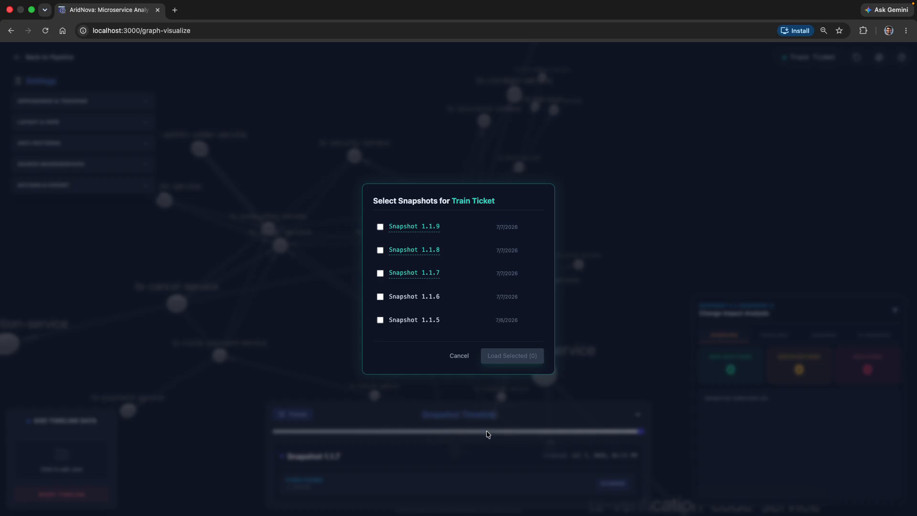
scroll(469, 309, "down", 3)
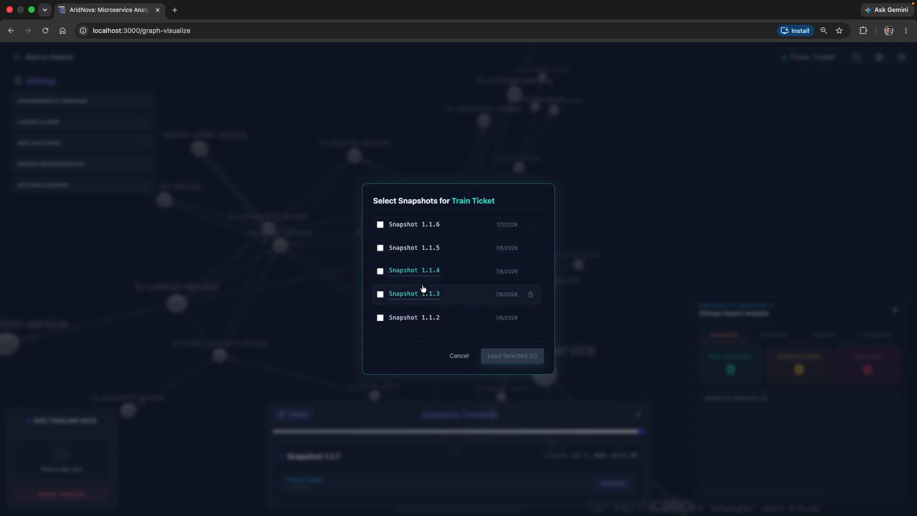
scroll(423, 288, "down", 1)
scroll(435, 267, "down", 1)
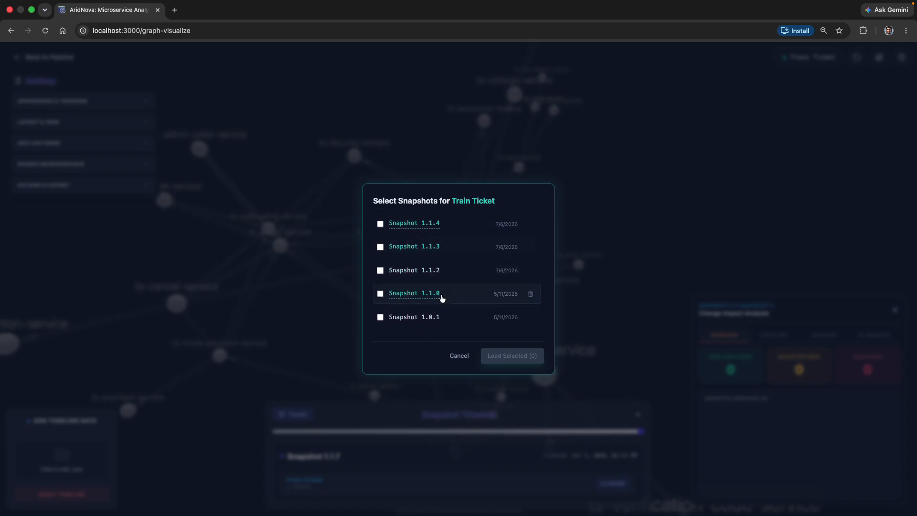
mouse_move(390, 293)
left_click(381, 295)
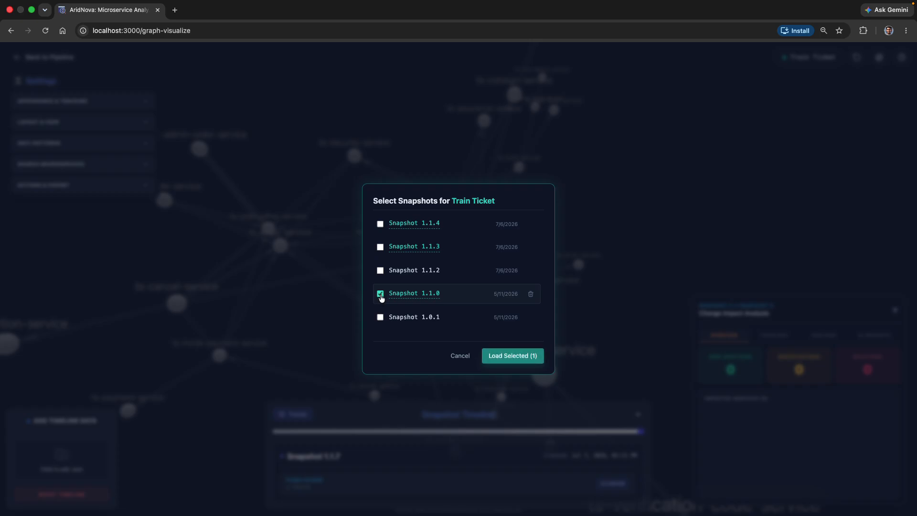
left_click(508, 358)
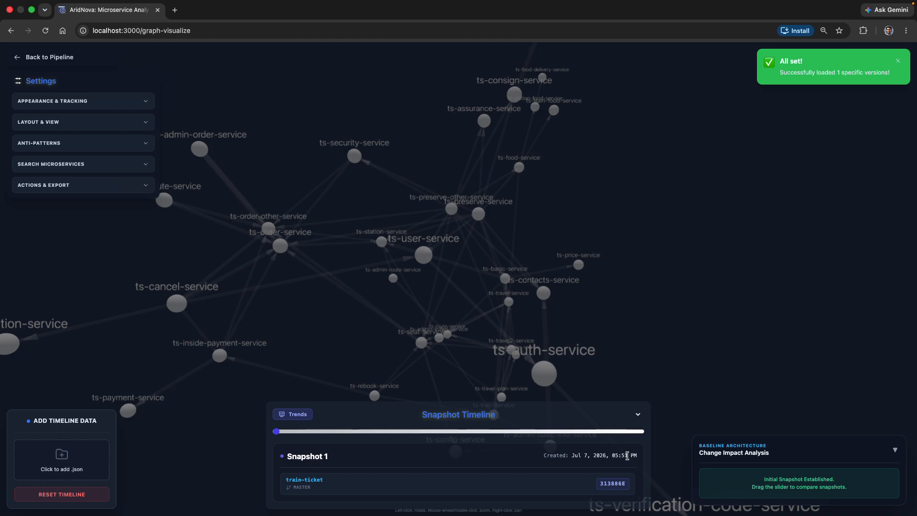
Step: Step through the timeline from Snapshot 1 past Snapshot 3 to Snapshot 4 to examine the change impact
left_click(457, 432)
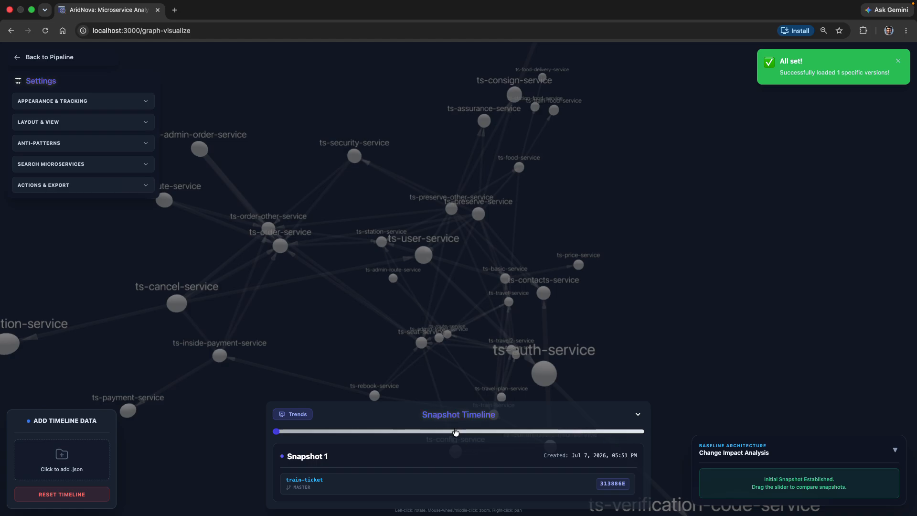
left_click(578, 433)
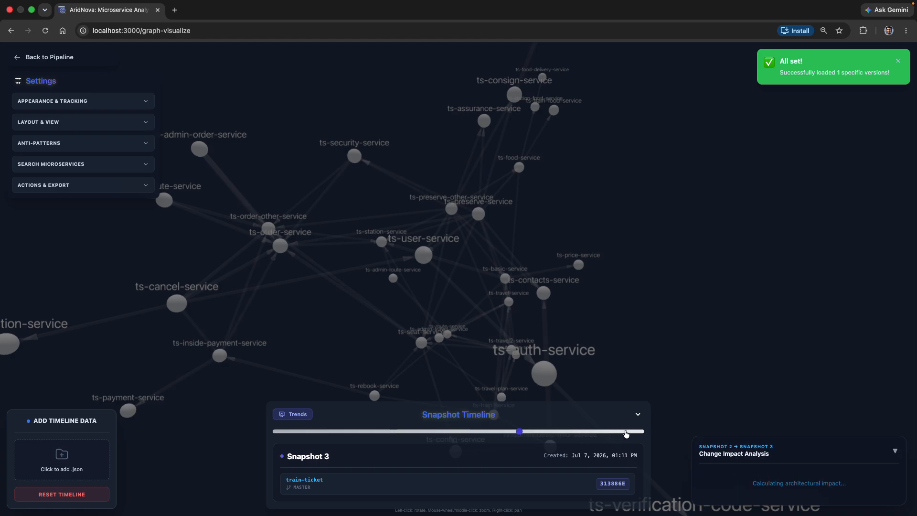
left_click(627, 432)
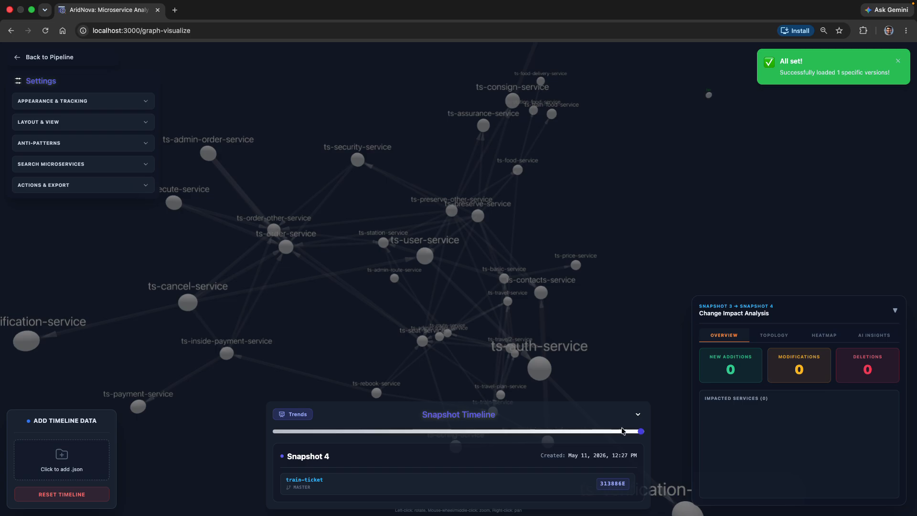
scroll(587, 327, "down", 4)
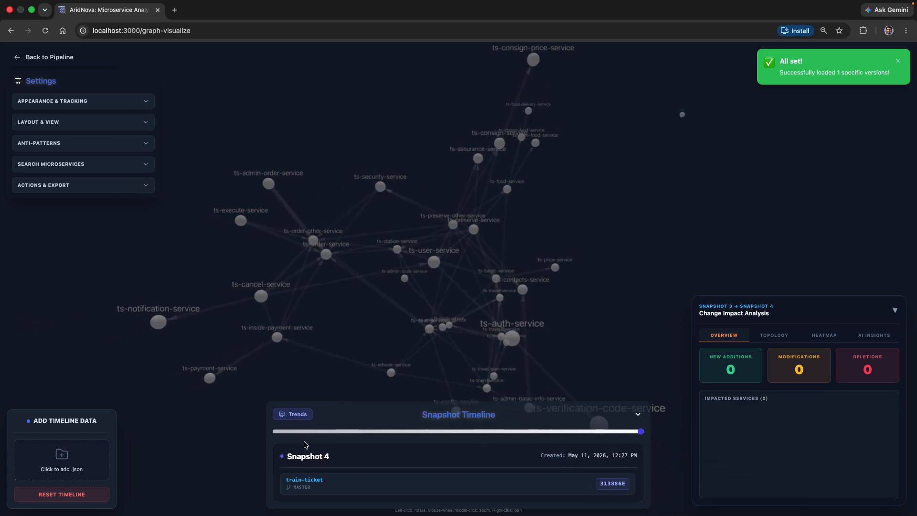